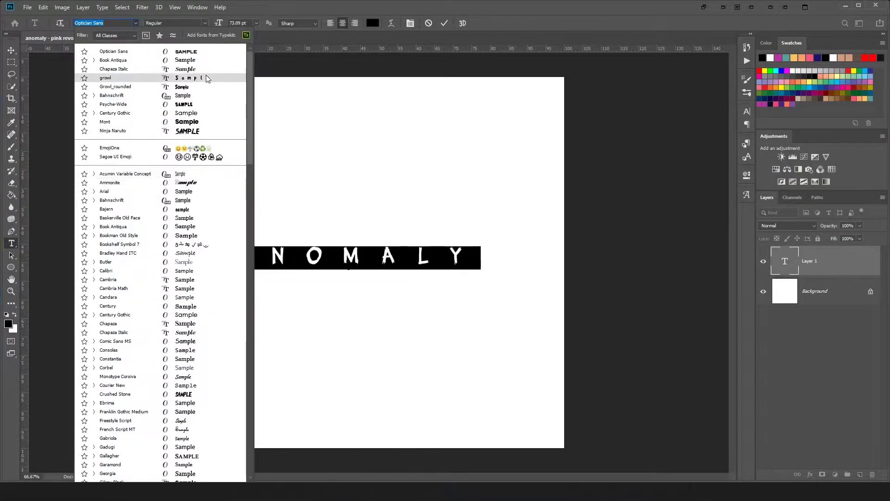
Set ANOMALY in Gilroy-HeavyItalic enlarged to 207 pt and commit it.
{"action": "scroll", "coordinate": [215, 195], "scroll_direction": "down", "scroll_amount": 10}
{"action": "left_click", "coordinate": [241, 230]}
{"action": "left_click", "coordinate": [746, 111]}
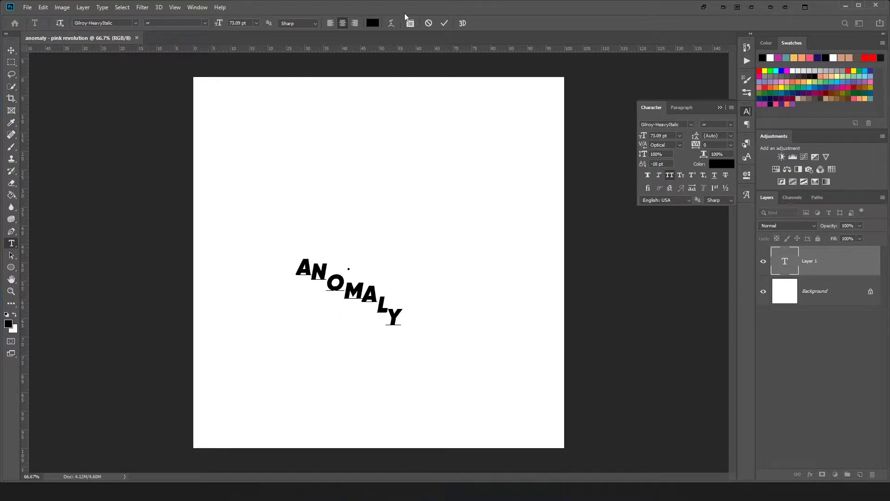
{"action": "key", "text": "ctrl+a"}
{"action": "key", "text": "ctrl+Return"}
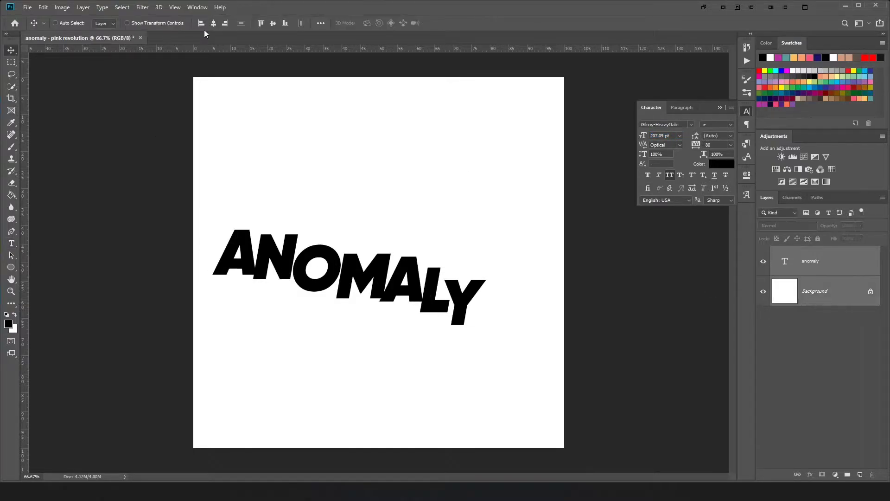
Add a 'PINK REVOLUTION' text line above ANOMALY in Gilroy-SemiBold 88 pt.
{"action": "key", "text": "t"}
{"action": "left_click", "coordinate": [379, 169]}
{"action": "type", "text": "PINK REVOLUTION"}
{"action": "key", "text": "ctrl+a"}
{"action": "left_click", "coordinate": [93, 23]}
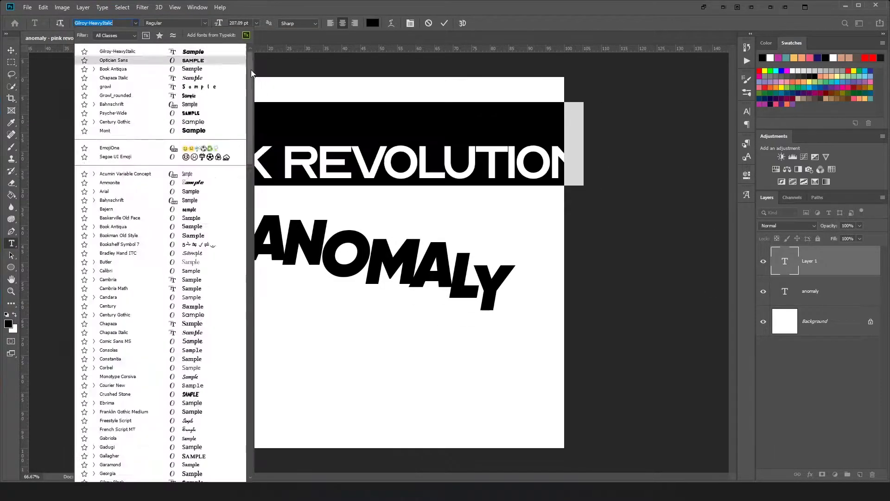
{"action": "key", "text": "Down"}
{"action": "key", "text": "Down"}
{"action": "key", "text": "Return"}
Widen PINK REVOLUTION's tracking, commit it, and select ANOMALY's N for editing.
{"action": "left_click", "coordinate": [746, 111]}
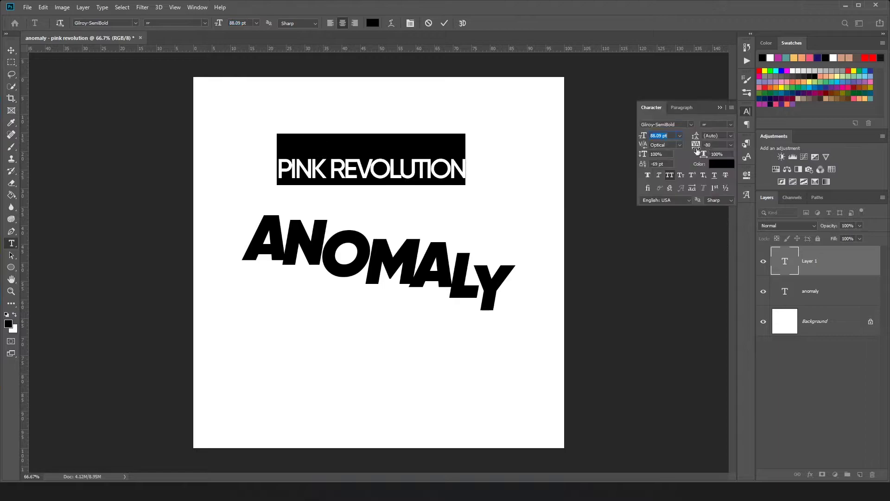
{"action": "left_click_drag", "start_coordinate": [697, 151], "coordinate": [723, 151]}
{"action": "key", "text": "ctrl+Return"}
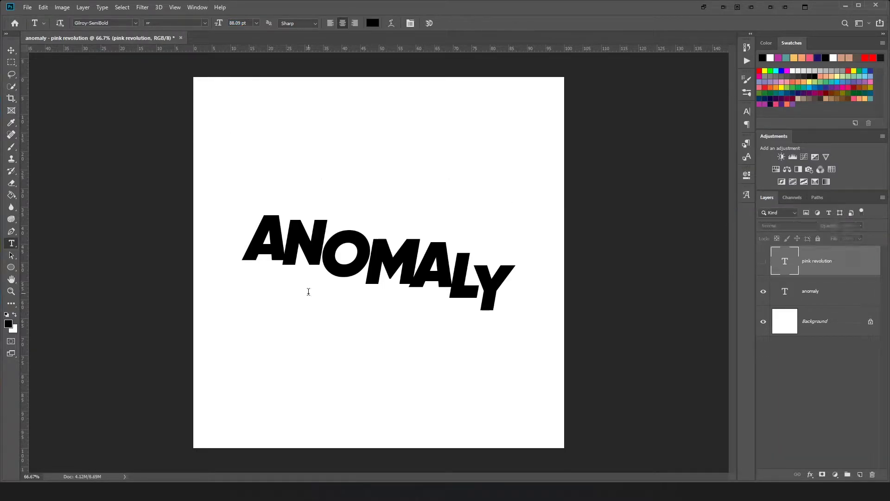
{"action": "left_click_drag", "start_coordinate": [283, 260], "coordinate": [320, 260]}
{"action": "left_click", "coordinate": [747, 111]}
Step ANOMALY's letters downward with increasing negative baseline shift, dropping LY furthest.
{"action": "key", "text": "Right"}
{"action": "key", "text": "shift+Right"}
{"action": "key", "text": "Right"}
{"action": "key", "text": "shift+Right"}
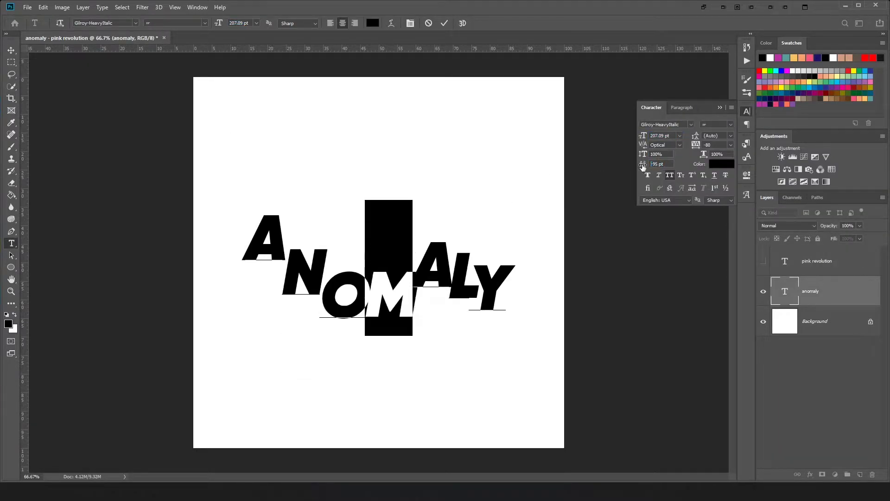
{"action": "key", "text": "Right"}
{"action": "key", "text": "shift+Right"}
{"action": "key", "text": "Right"}
{"action": "key", "text": "shift+Right"}
{"action": "key", "text": "shift+Right"}
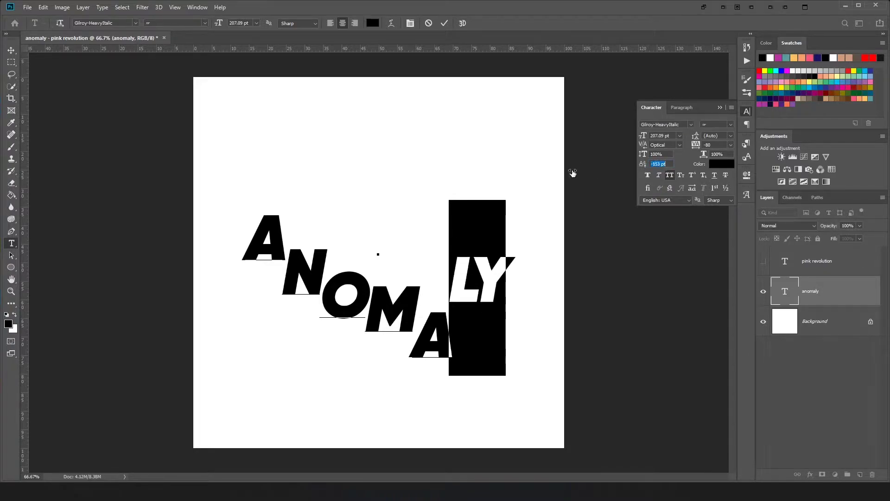
{"action": "left_click_drag", "start_coordinate": [572, 172], "coordinate": [645, 162]}
Move ANOMALY up on the canvas and tighten letters O through L leftward.
{"action": "key", "text": "Escape"}
{"action": "key", "text": "v"}
{"action": "left_click_drag", "start_coordinate": [433, 336], "coordinate": [432, 281]}
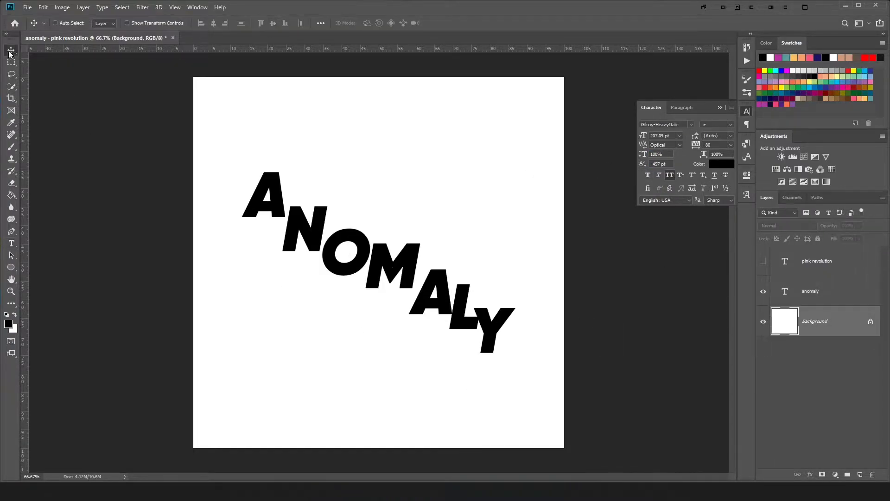
{"action": "key", "text": "t"}
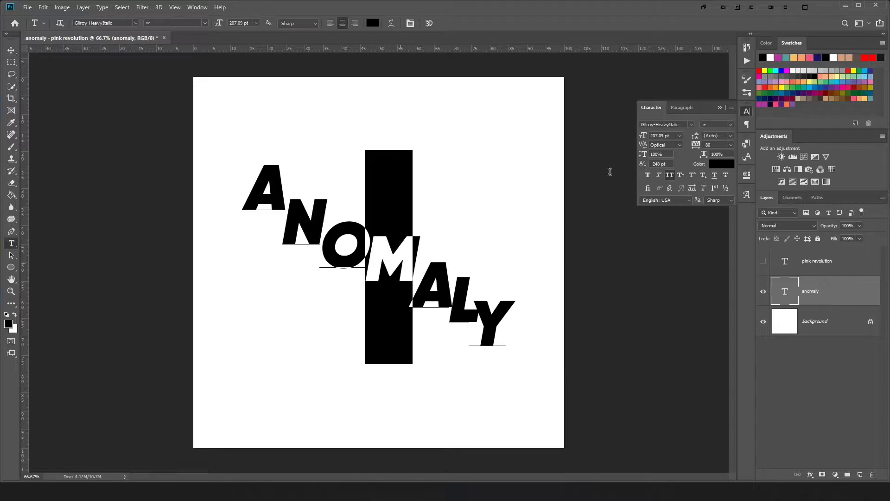
{"action": "key", "text": "Right"}
{"action": "key", "text": "shift+Left"}
{"action": "key", "text": "Home"}
{"action": "key", "text": "End"}
{"action": "key", "text": "Left"}
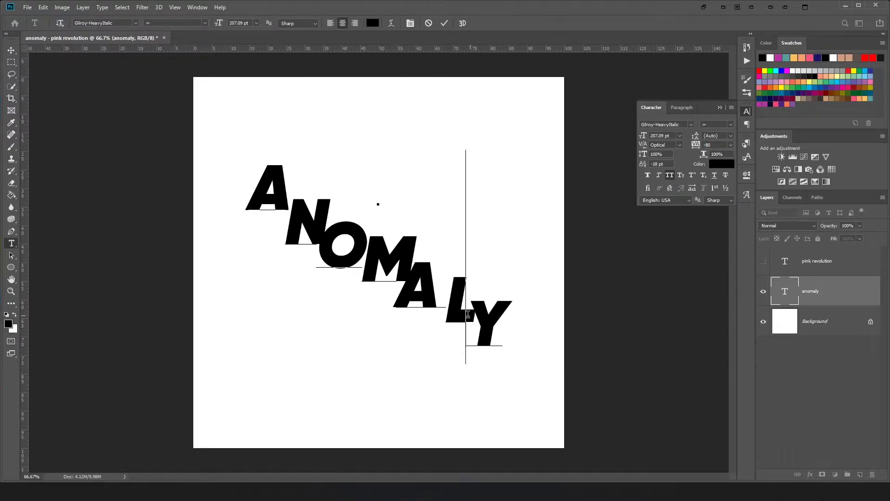
{"action": "key", "text": "alt+Left"}
Switch ANOMALY to Gilroy-Heavy with -80 tracking and a -18 pt baseline shift on A.
{"action": "key", "text": "ctrl+a"}
{"action": "left_click", "coordinate": [105, 23]}
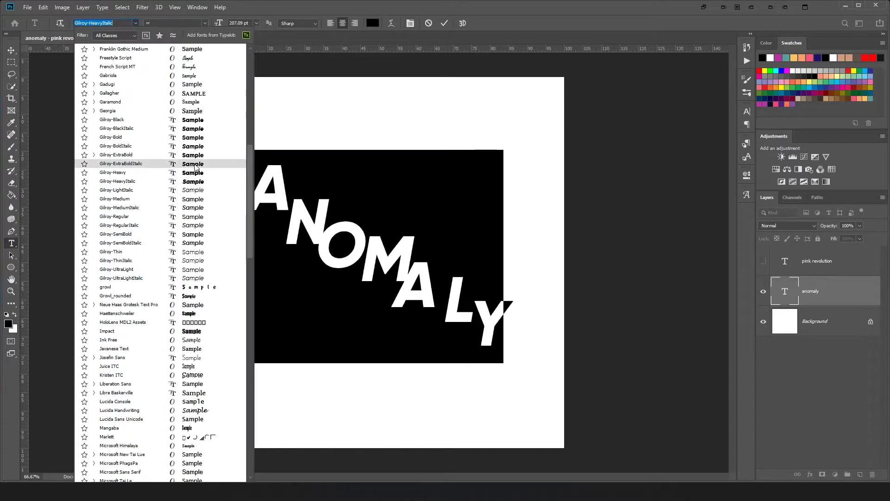
{"action": "key", "text": "Up"}
{"action": "key", "text": "Up"}
{"action": "key", "text": "Return"}
{"action": "key", "text": "shift+Left"}
{"action": "key", "text": "ctrl+t"}
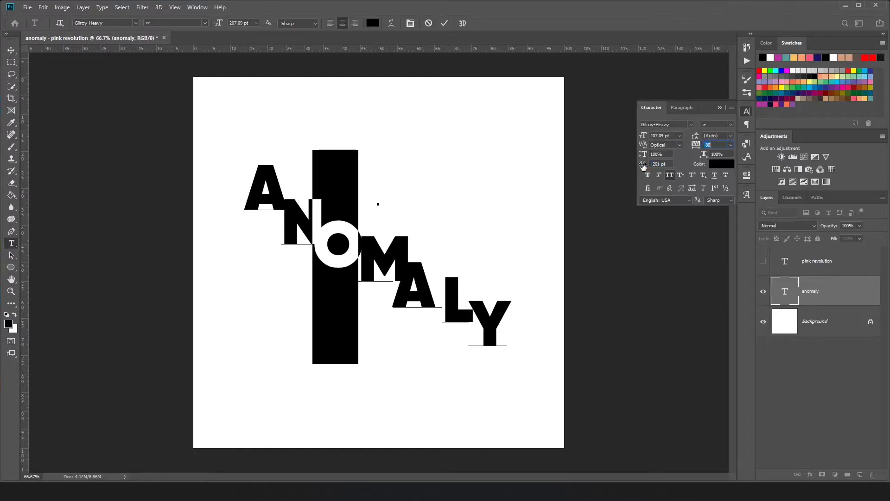
{"action": "key", "text": "alt+Right"}
{"action": "key", "text": "shift+End"}
{"action": "left_click_drag", "start_coordinate": [237, 213], "coordinate": [259, 214]}
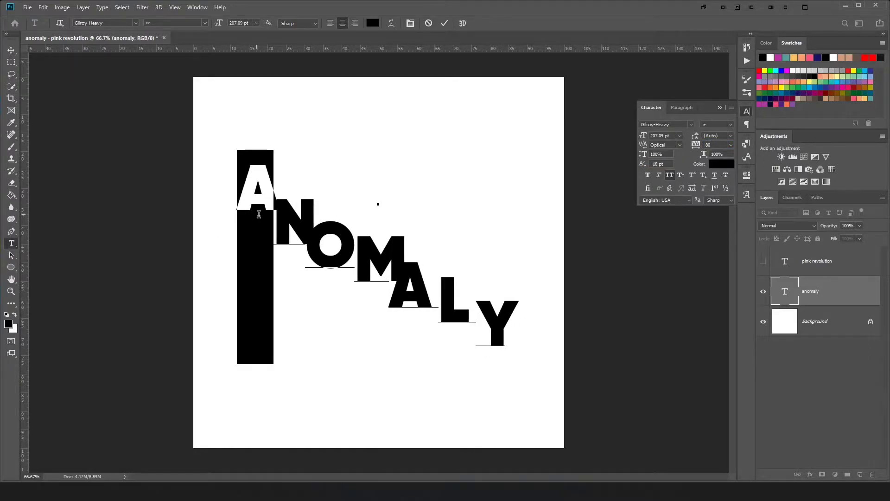
Commit the text and duplicate the ANOMALY layer with Ctrl+J.
{"action": "key", "text": "ctrl+Return"}
{"action": "key", "text": "v"}
{"action": "key", "text": "ctrl+j"}
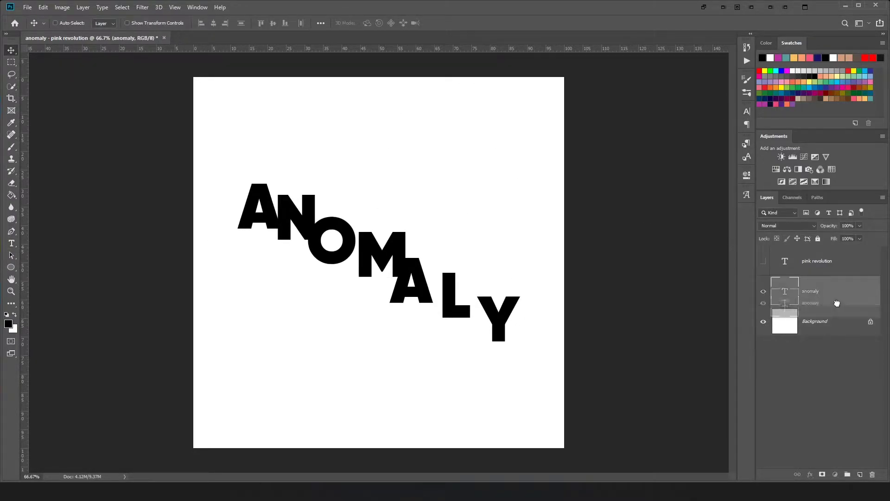
Fill the Background layer with dark navy.
{"action": "left_click", "coordinate": [825, 351]}
{"action": "left_click", "coordinate": [11, 194]}
{"action": "left_click", "coordinate": [551, 292]}
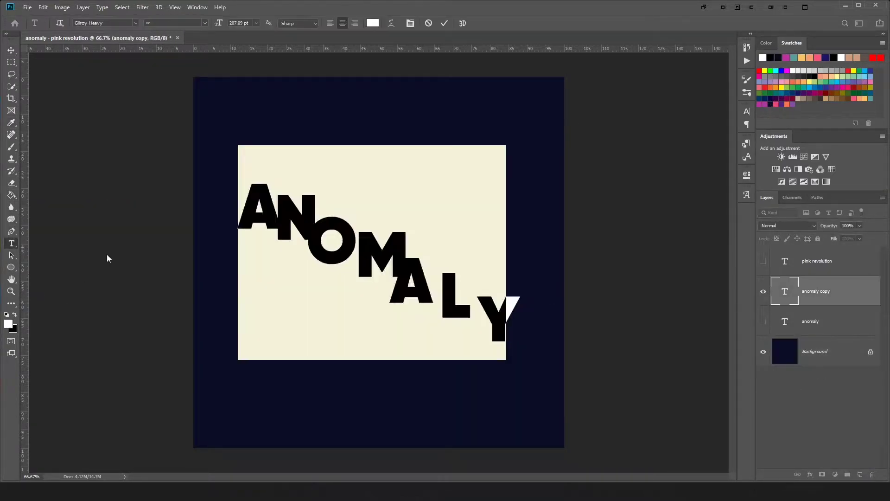
Give ANOMALY a pink Outer Glow with Spread 42, Size 59 and Range 100.
{"action": "double_click", "coordinate": [822, 302]}
{"action": "left_click", "coordinate": [494, 224]}
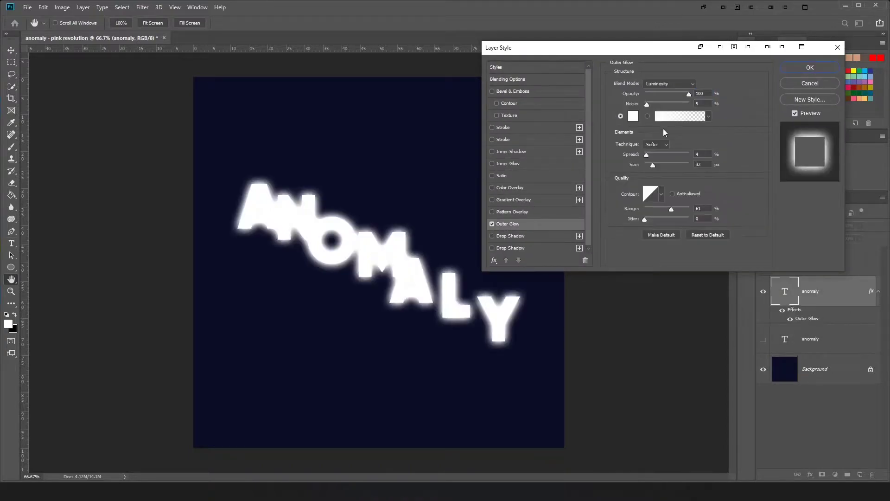
{"action": "left_click", "coordinate": [634, 115]}
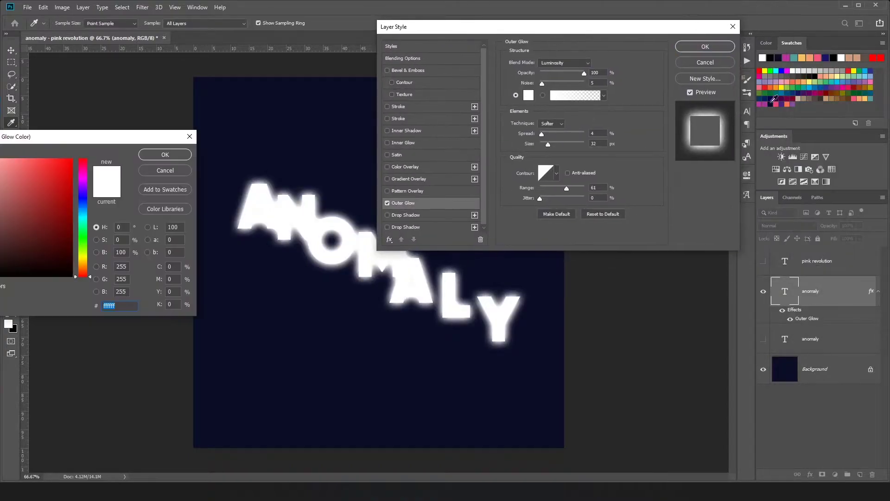
{"action": "left_click", "coordinate": [148, 154]}
{"action": "left_click_drag", "start_coordinate": [548, 143], "coordinate": [546, 133]}
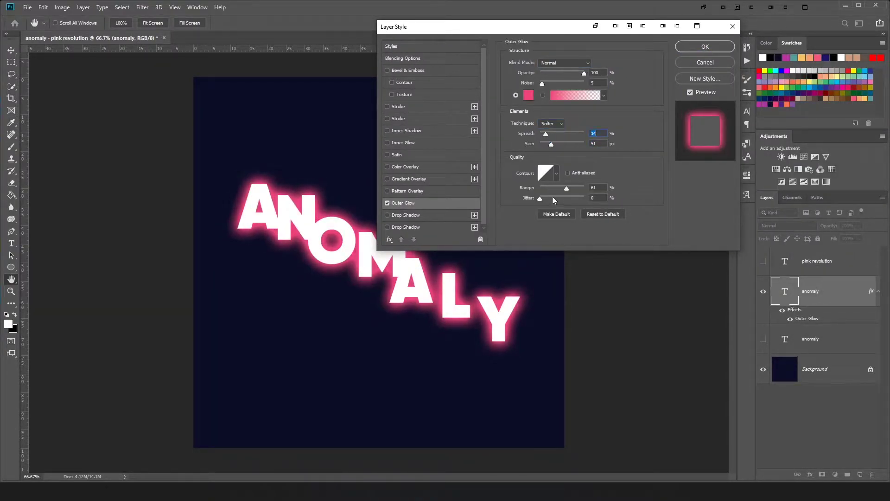
{"action": "type", "text": "42"}
{"action": "key", "text": "Tab"}
{"action": "type", "text": "59"}
{"action": "left_click_drag", "start_coordinate": [568, 188], "coordinate": [577, 186]}
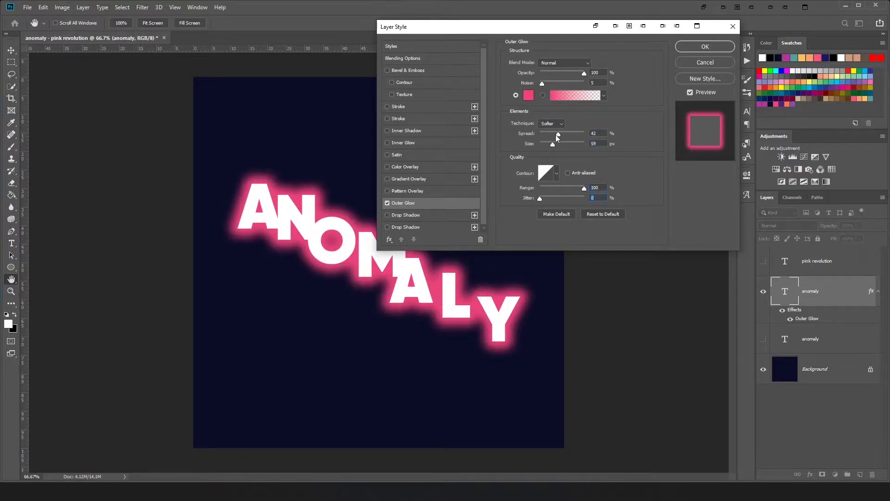
{"action": "left_click_drag", "start_coordinate": [557, 134], "coordinate": [551, 133]}
Add an orange gradient Inner Glow with Range 64 and Choke 3.
{"action": "left_click", "coordinate": [390, 216]}
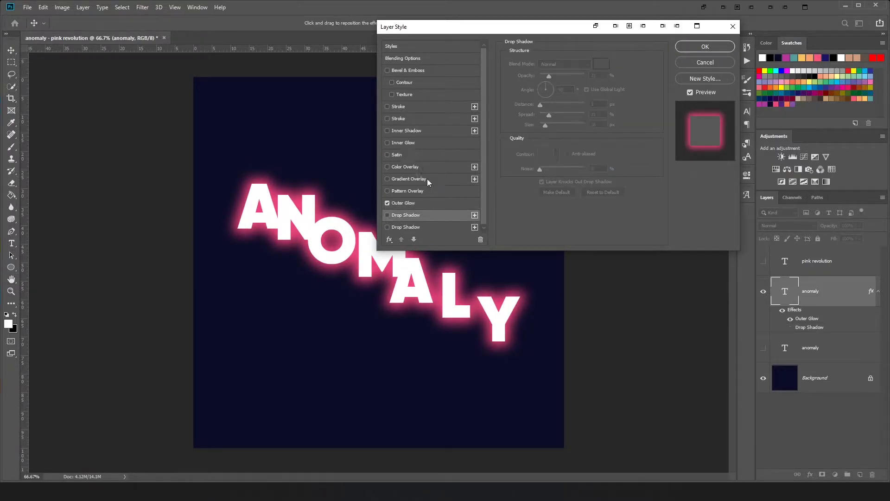
{"action": "left_click", "coordinate": [387, 215]}
{"action": "left_click", "coordinate": [388, 142]}
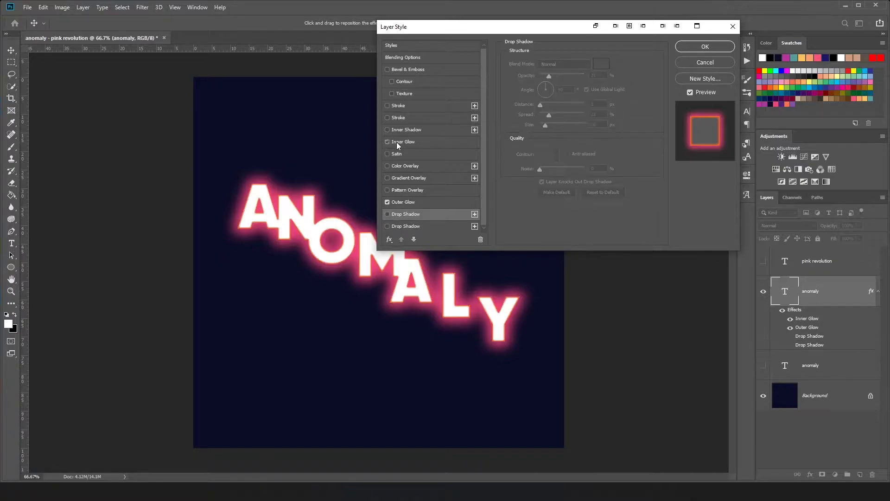
{"action": "left_click_drag", "start_coordinate": [561, 143], "coordinate": [555, 143]}
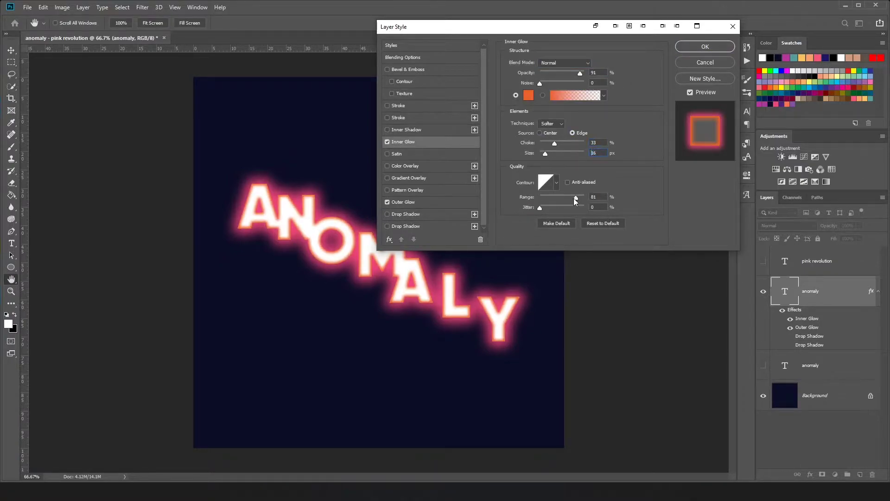
{"action": "left_click_drag", "start_coordinate": [575, 199], "coordinate": [567, 198]}
{"action": "left_click", "coordinate": [542, 95]}
{"action": "left_click_drag", "start_coordinate": [555, 143], "coordinate": [541, 144]}
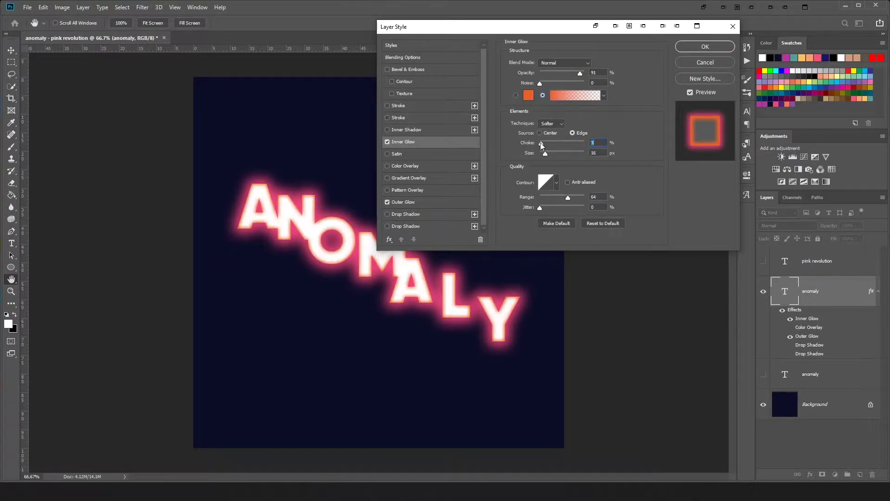
Soften the outer glow to Spread 0 and Size 13.
{"action": "left_click", "coordinate": [705, 63]}
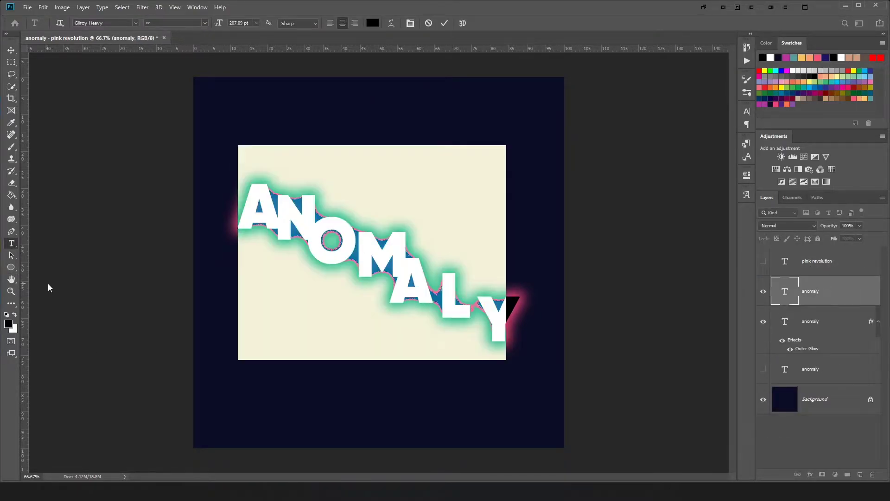
{"action": "left_click", "coordinate": [142, 7]}
{"action": "key", "text": "Escape"}
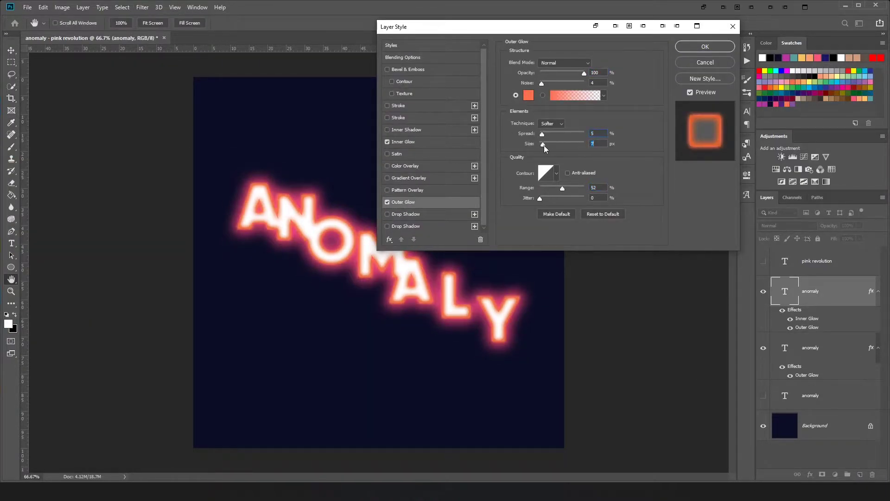
{"action": "left_click_drag", "start_coordinate": [543, 145], "coordinate": [540, 134]}
{"action": "left_click_drag", "start_coordinate": [563, 187], "coordinate": [562, 187]}
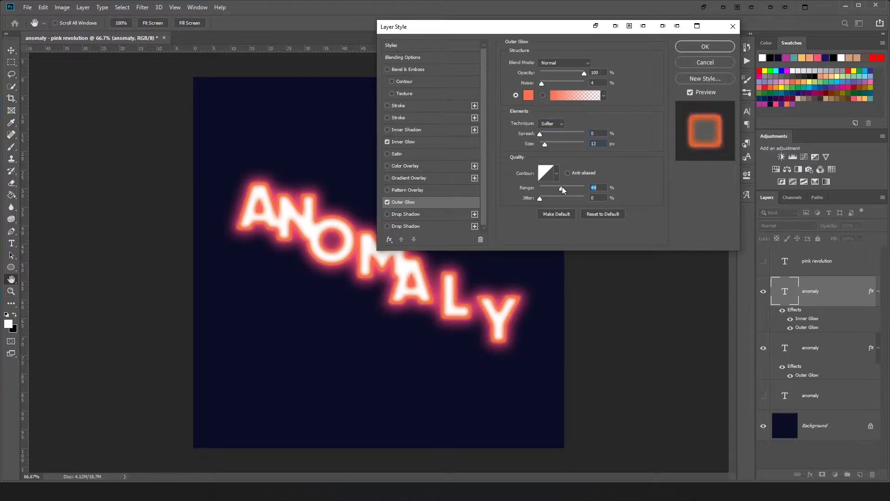
Apply the glow settings and duplicate the layer as 'anomaly copy'.
{"action": "left_click", "coordinate": [406, 142]}
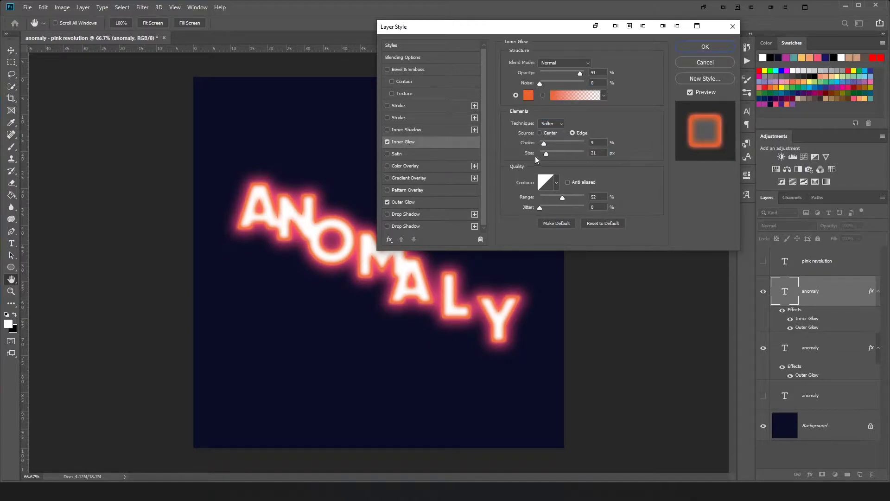
{"action": "left_click", "coordinate": [403, 202]}
{"action": "left_click", "coordinate": [704, 47]}
{"action": "key", "text": "Return"}
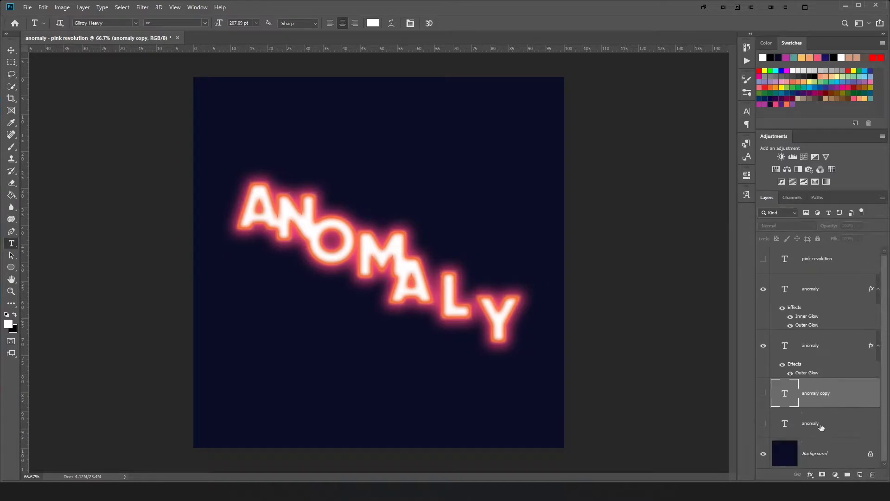
Move 'anomaly copy' to the top of the layer stack and make it visible.
{"action": "left_click", "coordinate": [812, 288]}
{"action": "left_click", "coordinate": [811, 345]}
{"action": "left_click", "coordinate": [811, 289]}
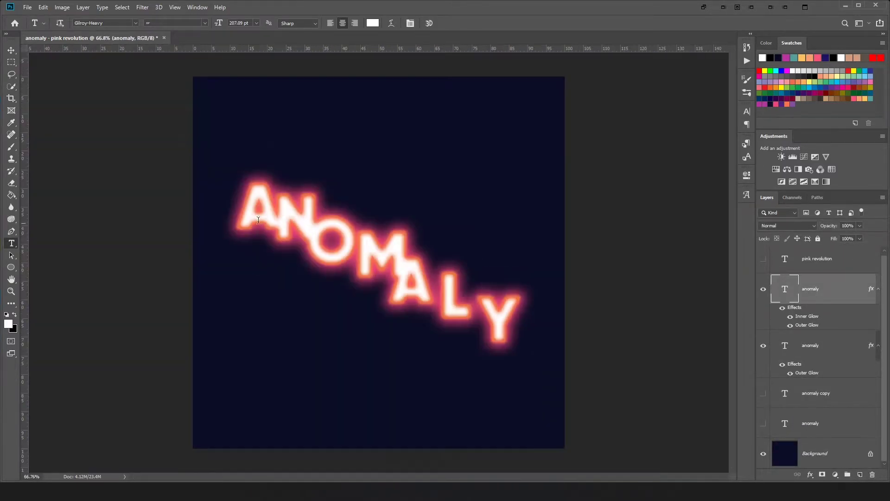
{"action": "scroll", "coordinate": [280, 221], "scroll_direction": "up", "scroll_amount": 3, "text": "alt"}
{"action": "left_click_drag", "start_coordinate": [817, 393], "coordinate": [816, 276]}
{"action": "left_click", "coordinate": [763, 289]}
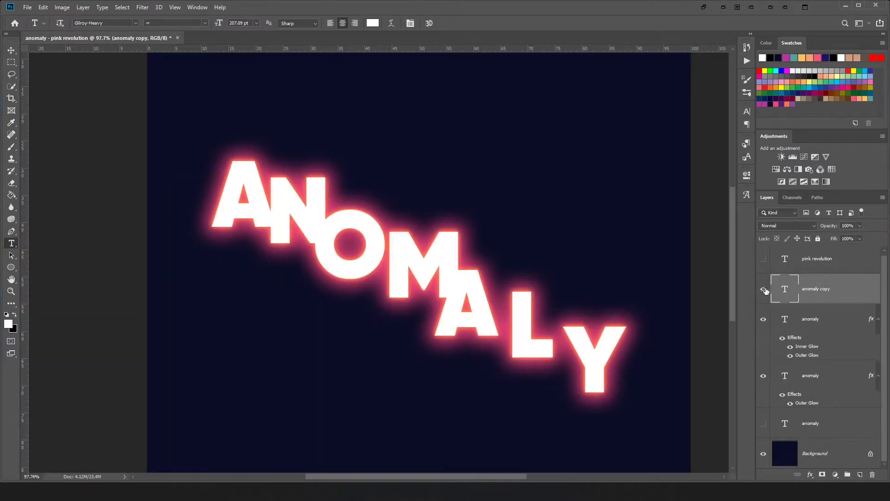
Add a purple Drop Shadow at 77% opacity in Pin Light mode.
{"action": "double_click", "coordinate": [844, 288]}
{"action": "left_click", "coordinate": [406, 226]}
{"action": "left_click", "coordinate": [601, 64]}
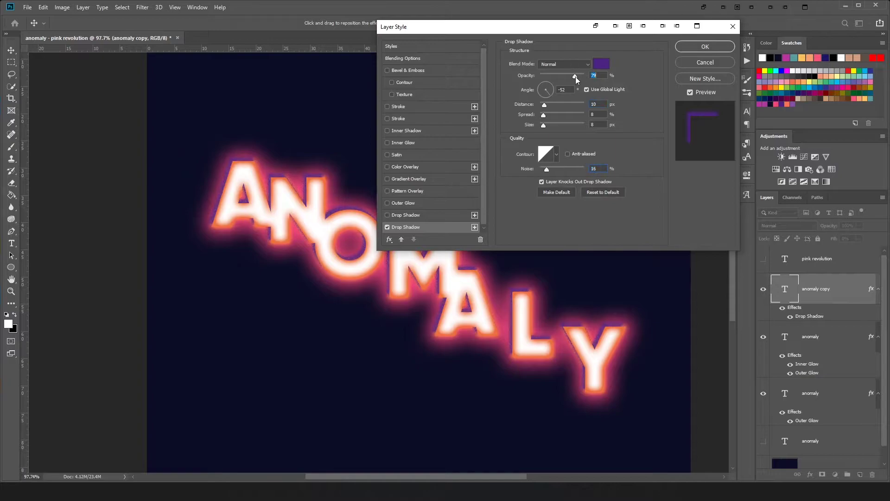
{"action": "left_click_drag", "start_coordinate": [575, 77], "coordinate": [574, 77]}
{"action": "left_click", "coordinate": [566, 64]}
{"action": "left_click", "coordinate": [566, 206]}
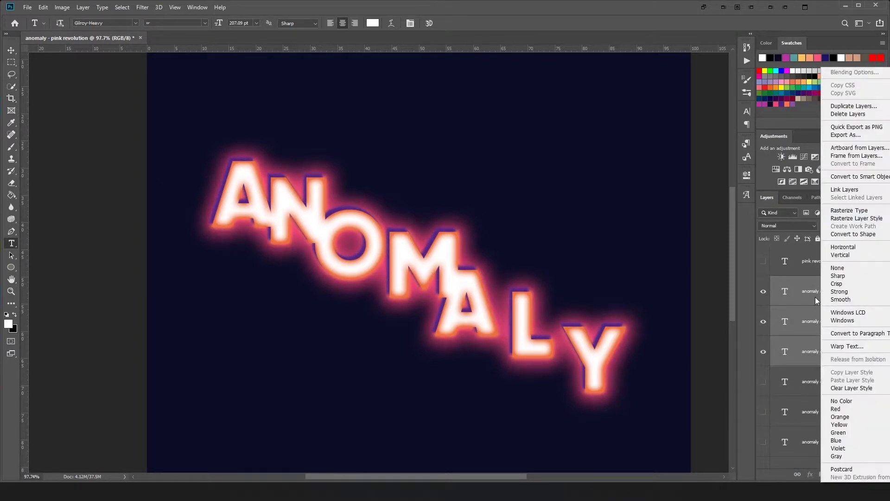
Apply a vertical Motion Blur to create long glow streaks.
{"action": "left_click", "coordinate": [143, 7]}
{"action": "left_click", "coordinate": [273, 191]}
{"action": "mouse_move", "coordinate": [409, 257]}
{"action": "left_mouse_down"}
{"action": "mouse_move", "coordinate": [399, 257]}
{"action": "mouse_move", "coordinate": [450, 260]}
{"action": "left_mouse_up"}
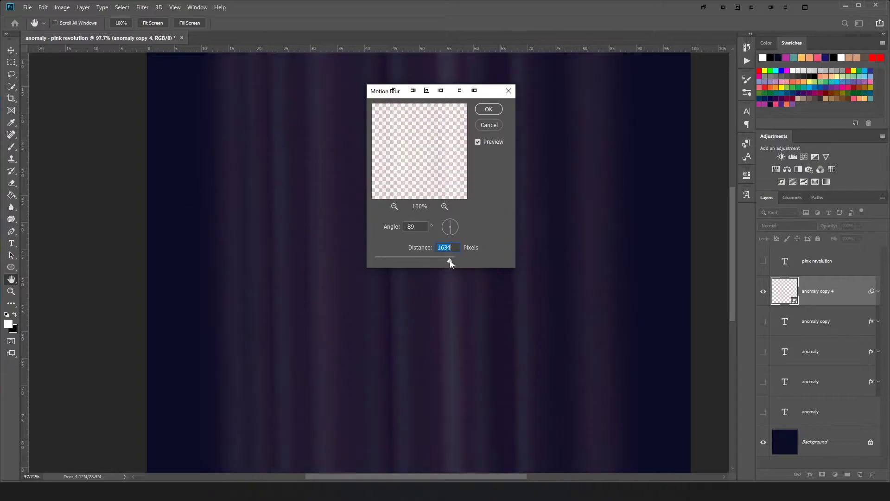
{"action": "key", "text": "Return"}
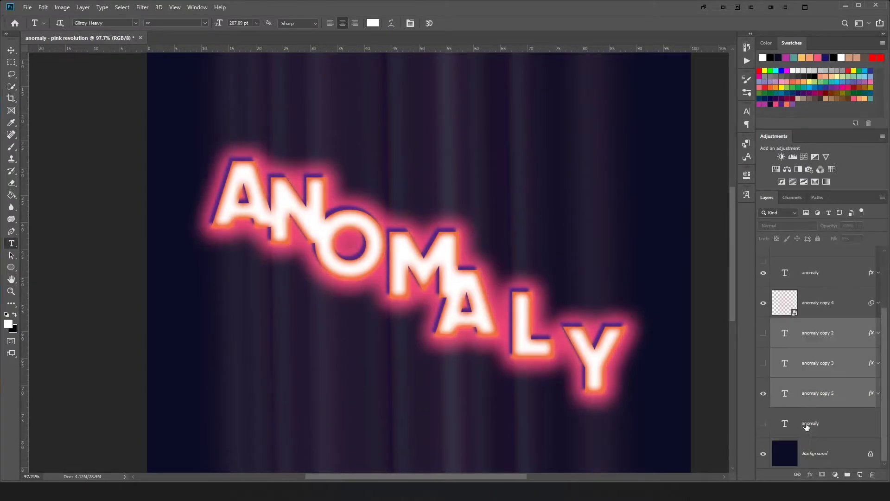
Mask the blur streaks and paint them out toward the top.
{"action": "right_click", "coordinate": [814, 391]}
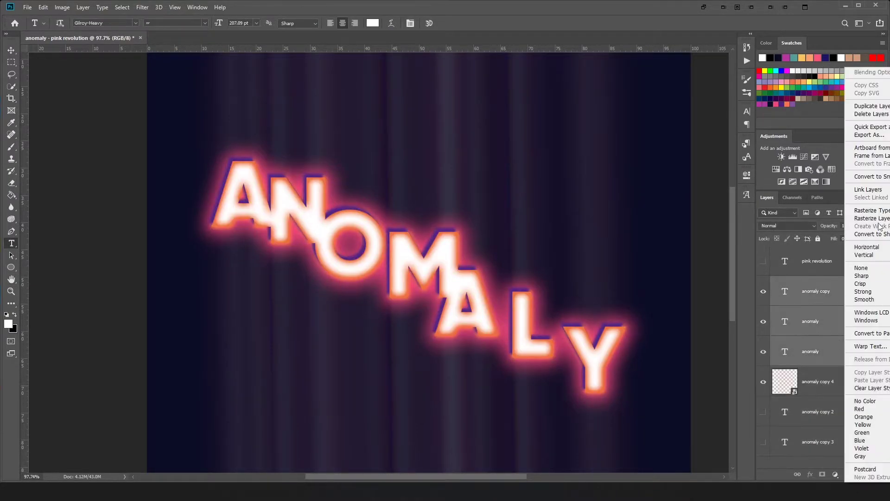
{"action": "key", "text": "b"}
{"action": "scroll", "coordinate": [370, 232], "scroll_direction": "down", "scroll_amount": 3}
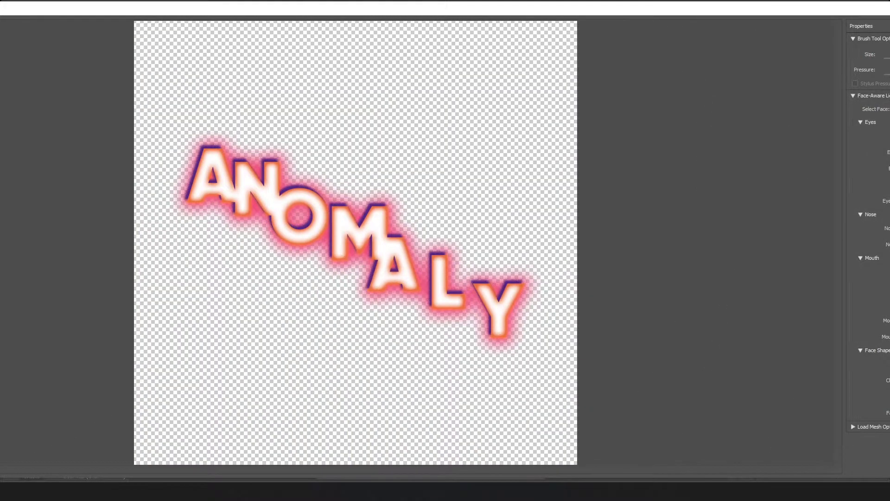
Use Liquify to pull long drips down from the A, M, O, L and Y.
{"action": "left_click_drag", "start_coordinate": [443, 297], "coordinate": [438, 325]}
{"action": "left_click_drag", "start_coordinate": [498, 325], "coordinate": [494, 367]}
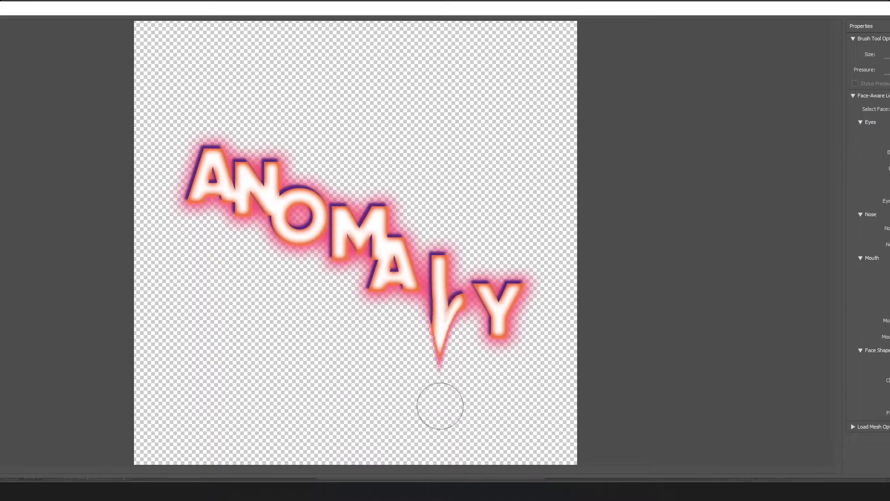
{"action": "left_click_drag", "start_coordinate": [498, 325], "coordinate": [498, 371]}
{"action": "left_click_drag", "start_coordinate": [373, 297], "coordinate": [375, 343]}
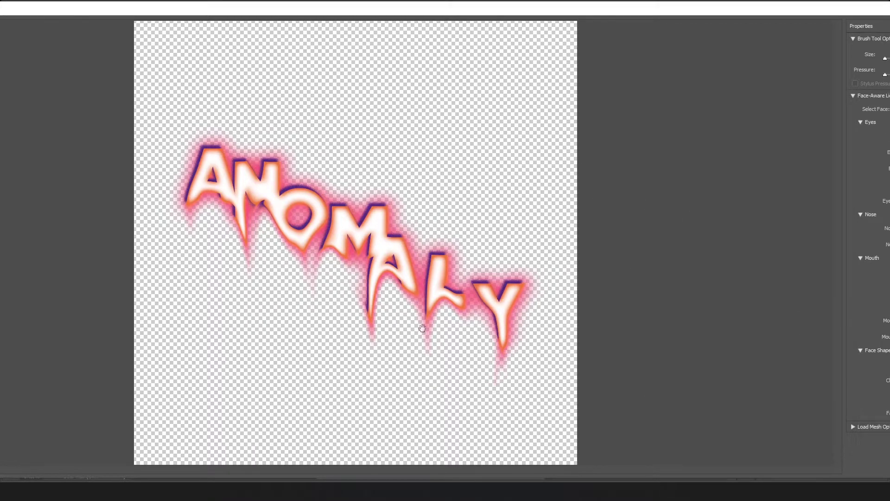
{"action": "key", "text": "ctrl+plus"}
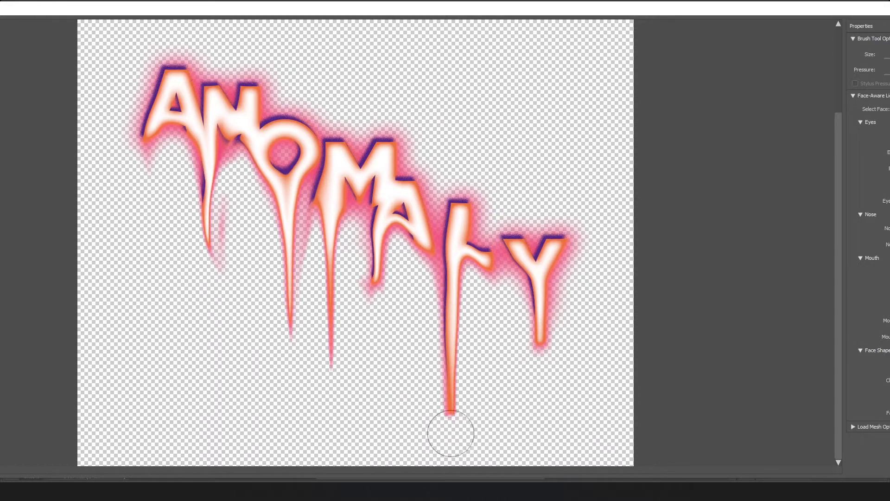
{"action": "left_click_drag", "start_coordinate": [271, 311], "coordinate": [265, 334]}
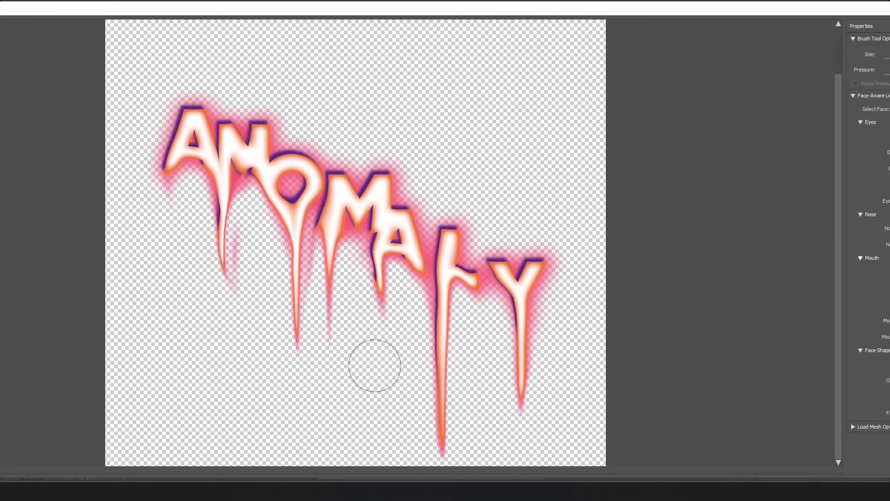
{"action": "mouse_move", "coordinate": [375, 366]}
{"action": "left_mouse_down"}
{"action": "mouse_move", "coordinate": [285, 206]}
{"action": "mouse_move", "coordinate": [249, 318]}
{"action": "left_mouse_up"}
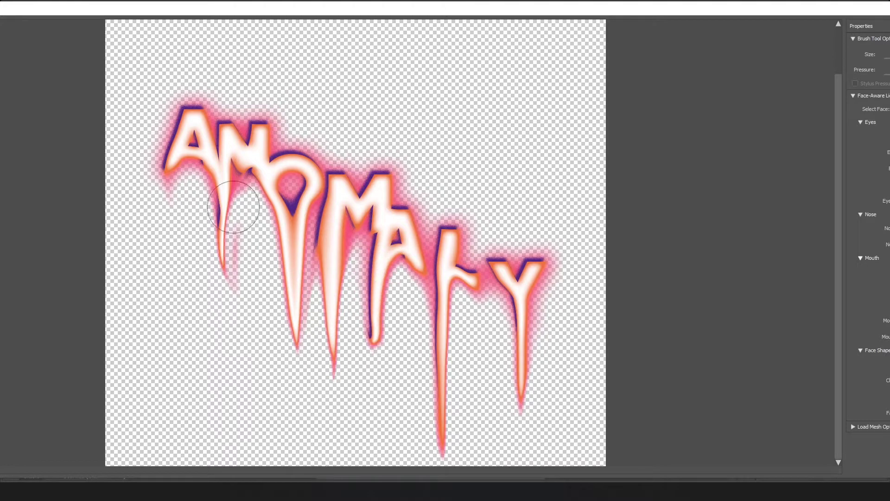
{"action": "left_click_drag", "start_coordinate": [233, 207], "coordinate": [267, 338]}
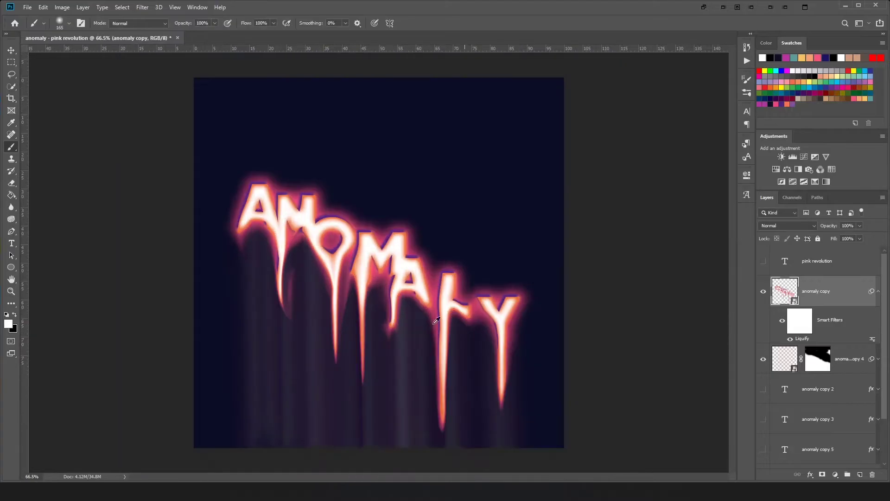
Import the concrete wall texture above the Background as an Overlay layer.
{"action": "key", "text": "ctrl+o"}
{"action": "left_click", "coordinate": [295, 265]}
{"action": "scroll", "coordinate": [297, 266], "scroll_direction": "down", "scroll_amount": 5}
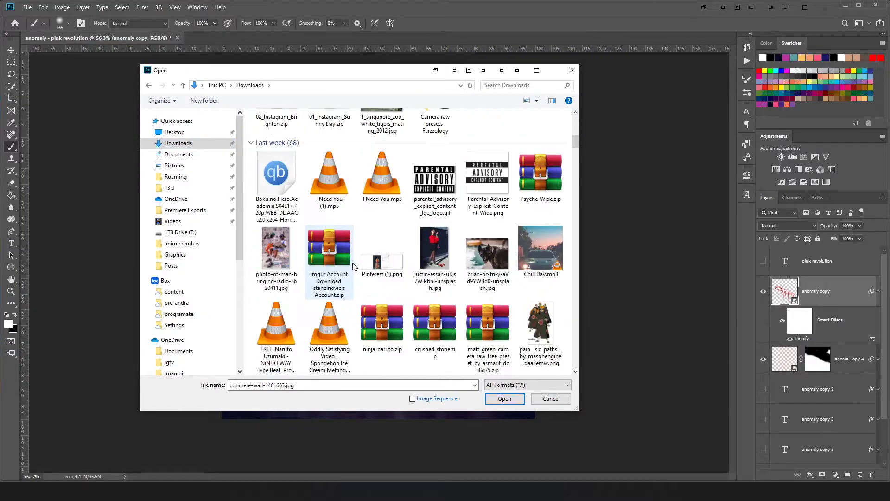
{"action": "scroll", "coordinate": [315, 266], "scroll_direction": "down", "scroll_amount": 5}
{"action": "scroll", "coordinate": [333, 266], "scroll_direction": "down", "scroll_amount": 5}
{"action": "scroll", "coordinate": [352, 266], "scroll_direction": "down", "scroll_amount": 5}
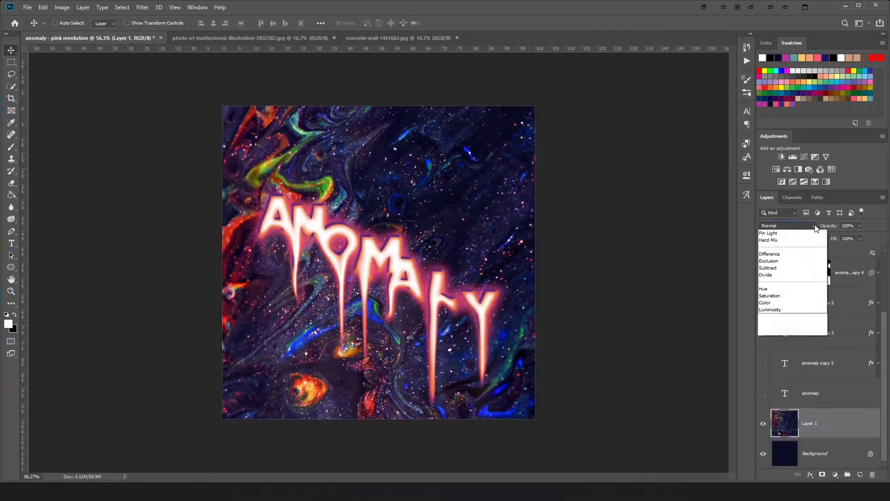
{"action": "scroll", "coordinate": [789, 259], "scroll_direction": "up", "scroll_amount": 2}
{"action": "left_click", "coordinate": [769, 240]}
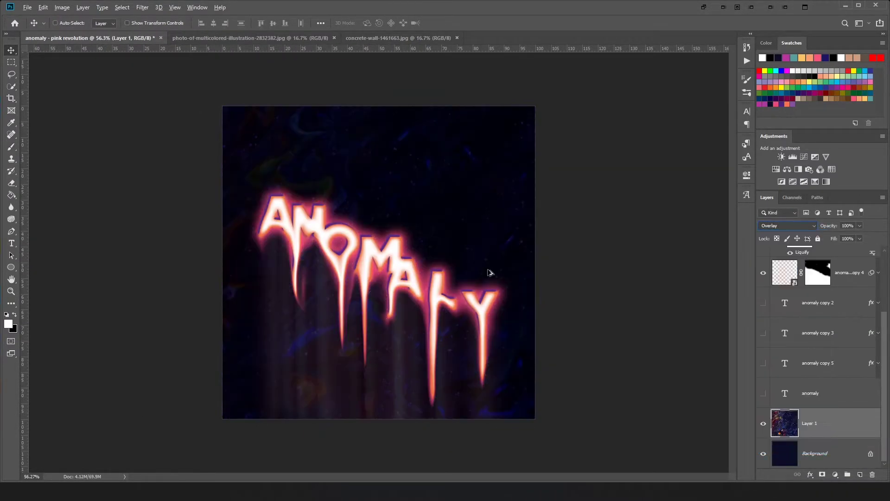
{"action": "key", "text": "ctrl+t"}
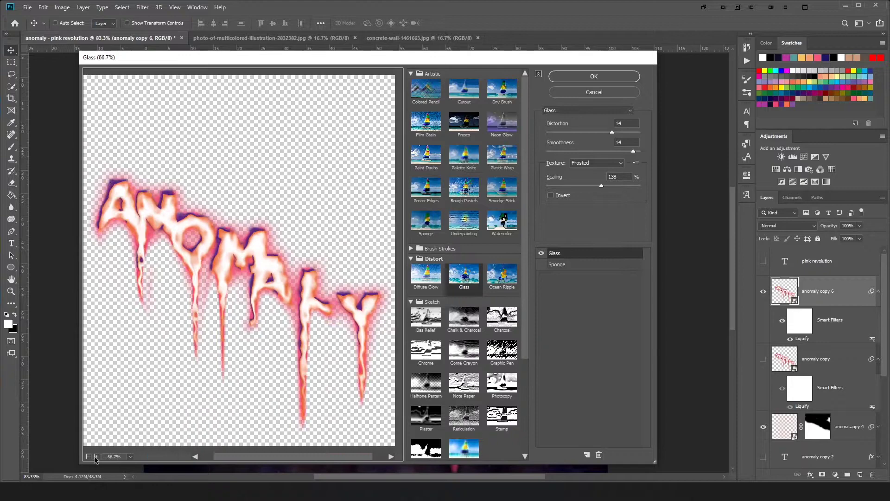
Set Glass to Distortion 15 with Frosted texture at 200% scaling.
{"action": "left_click", "coordinate": [541, 265]}
{"action": "left_click_drag", "start_coordinate": [612, 132], "coordinate": [617, 132]}
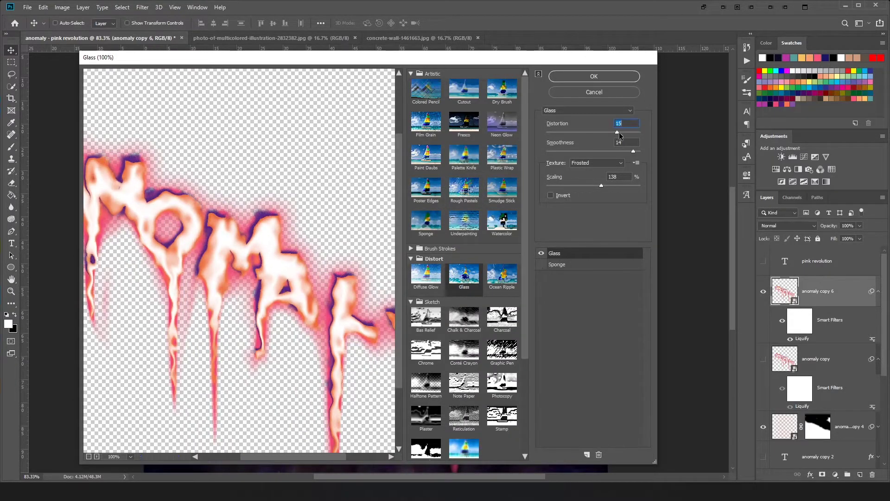
{"action": "left_click", "coordinate": [597, 163]}
{"action": "left_click", "coordinate": [585, 186]}
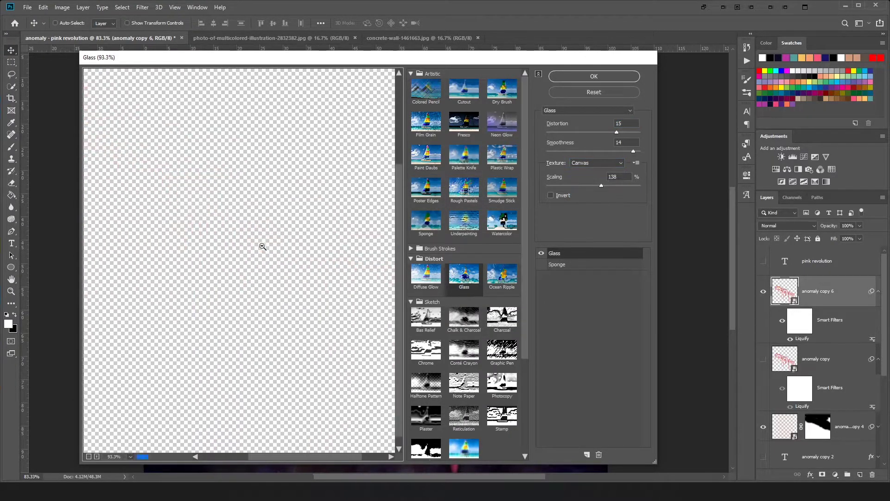
{"action": "key", "text": "ctrl+0"}
{"action": "mouse_move", "coordinate": [620, 186]}
{"action": "left_mouse_down"}
{"action": "mouse_move", "coordinate": [617, 197]}
{"action": "mouse_move", "coordinate": [641, 189]}
{"action": "left_mouse_up"}
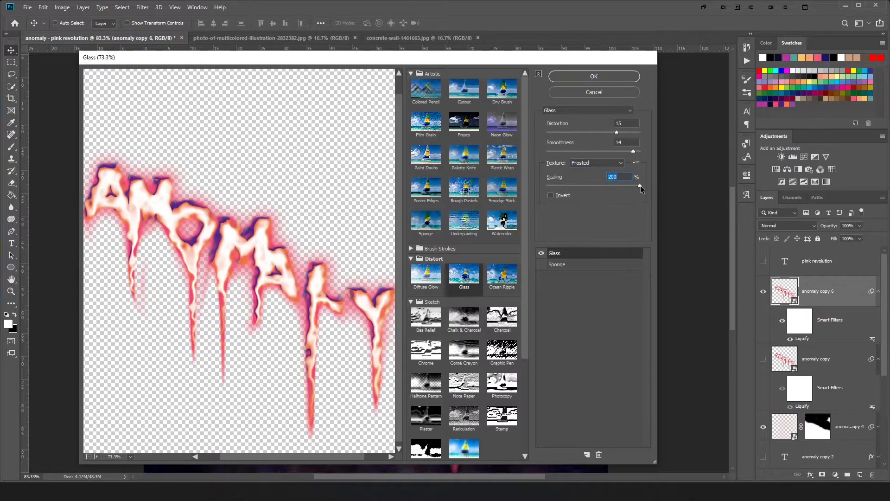
Add Sponge and Plastic Wrap at Highlight Strength 5, then apply the gallery.
{"action": "left_click", "coordinate": [557, 264]}
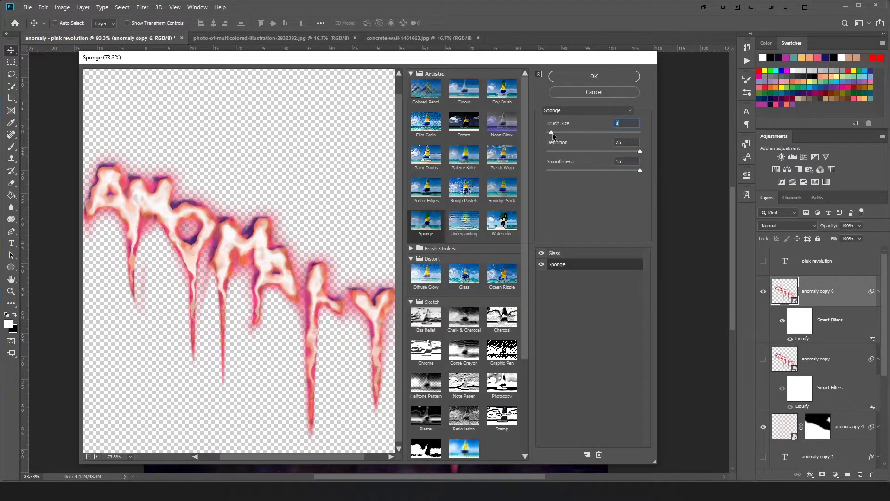
{"action": "left_click_drag", "start_coordinate": [640, 151], "coordinate": [573, 151]}
{"action": "left_click", "coordinate": [490, 157]}
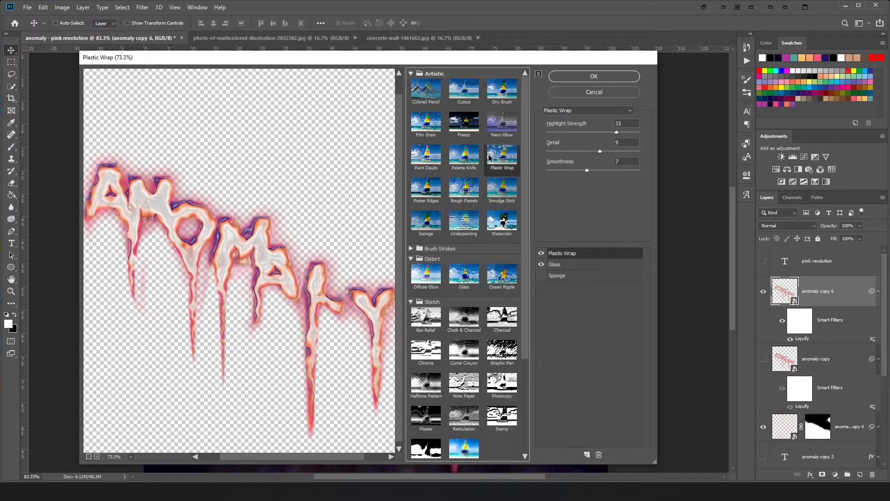
{"action": "left_click_drag", "start_coordinate": [617, 133], "coordinate": [572, 133]}
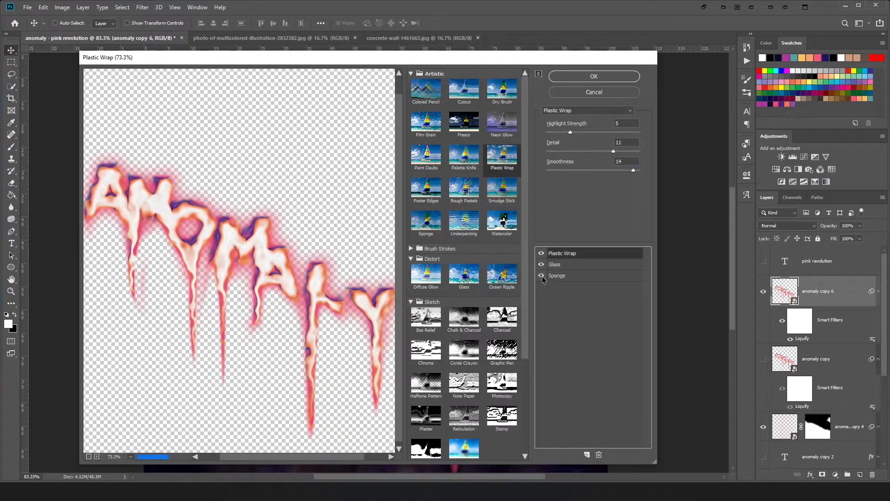
{"action": "key", "text": "Return"}
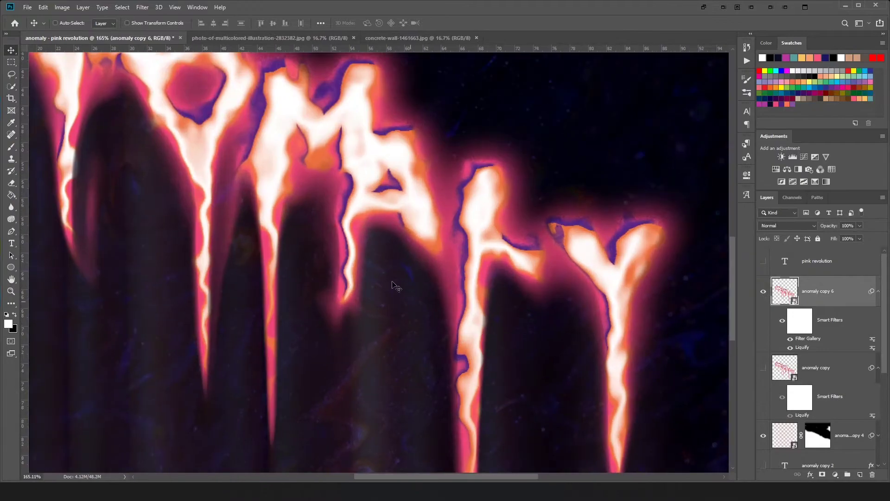
Apply a Surface Blur smart filter to anomaly copy 6.
{"action": "left_click_drag", "start_coordinate": [417, 88], "coordinate": [328, 250]}
{"action": "left_click_drag", "start_coordinate": [331, 426], "coordinate": [357, 426]}
{"action": "key", "text": "Return"}
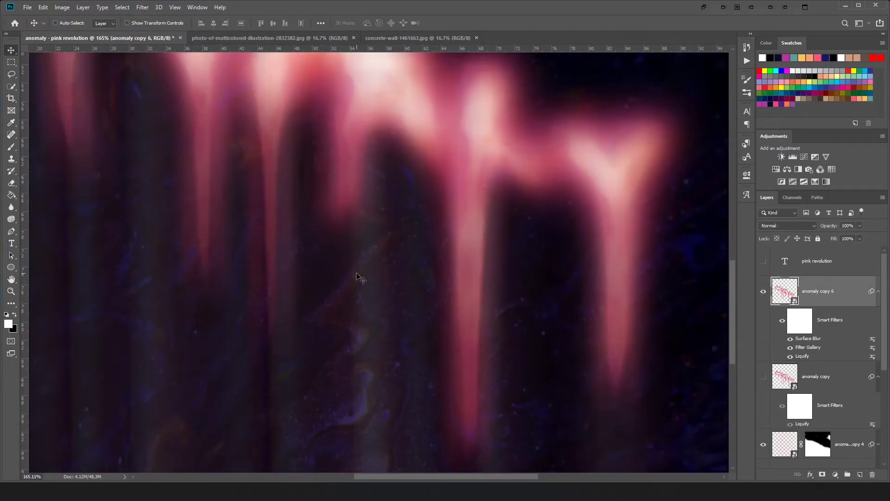
Refine Surface Blur to Radius 18, Threshold 217, and set concrete Layer 2 to Divide.
{"action": "left_click", "coordinate": [142, 7]}
{"action": "left_click", "coordinate": [279, 198]}
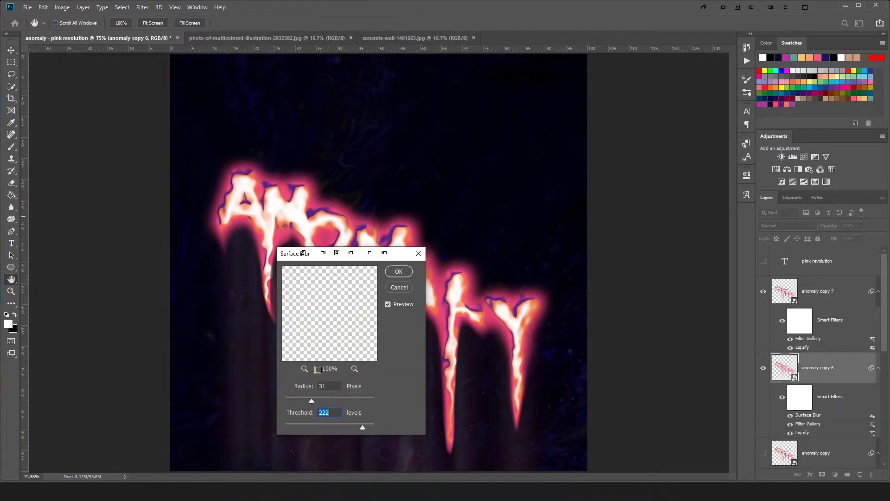
{"action": "left_click_drag", "start_coordinate": [304, 253], "coordinate": [109, 215]}
{"action": "left_click_drag", "start_coordinate": [117, 362], "coordinate": [111, 362]}
{"action": "left_click_drag", "start_coordinate": [169, 389], "coordinate": [102, 385]}
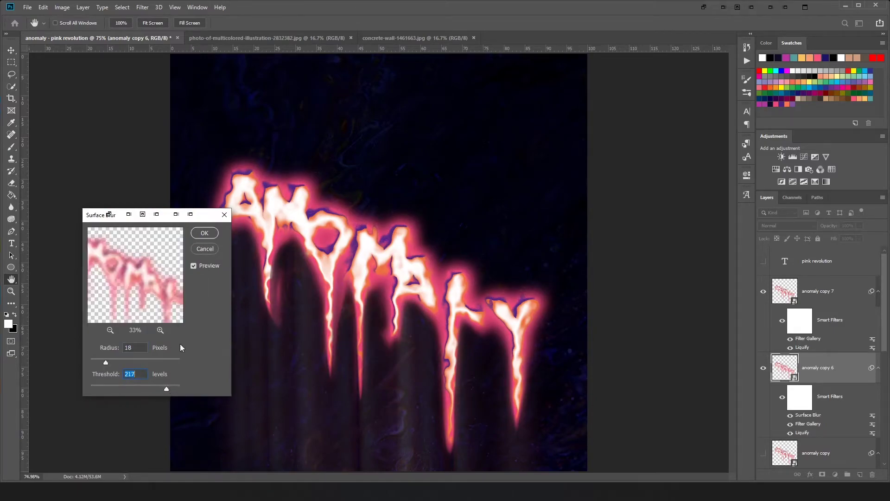
{"action": "key", "text": "Return"}
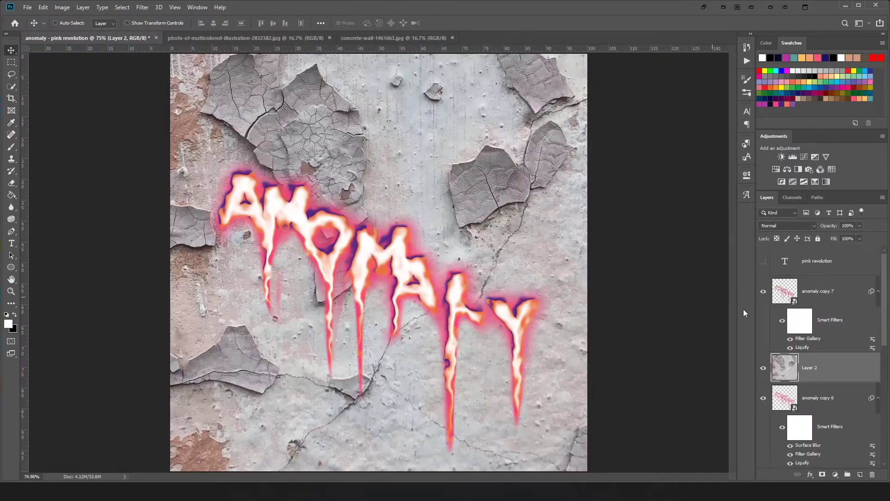
{"action": "left_click", "coordinate": [788, 226]}
{"action": "left_click", "coordinate": [766, 414]}
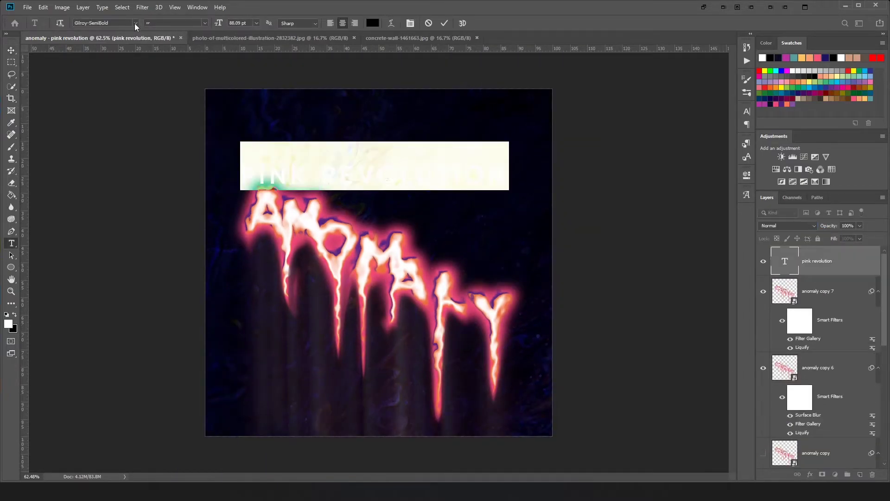
Add the 'PINK REVOLUTION' title text and move it up toward the top of the cover.
{"action": "type", "text": "pink revolution"}
{"action": "left_click", "coordinate": [446, 27]}
{"action": "key", "text": "v"}
{"action": "left_click_drag", "start_coordinate": [351, 106], "coordinate": [352, 53]}
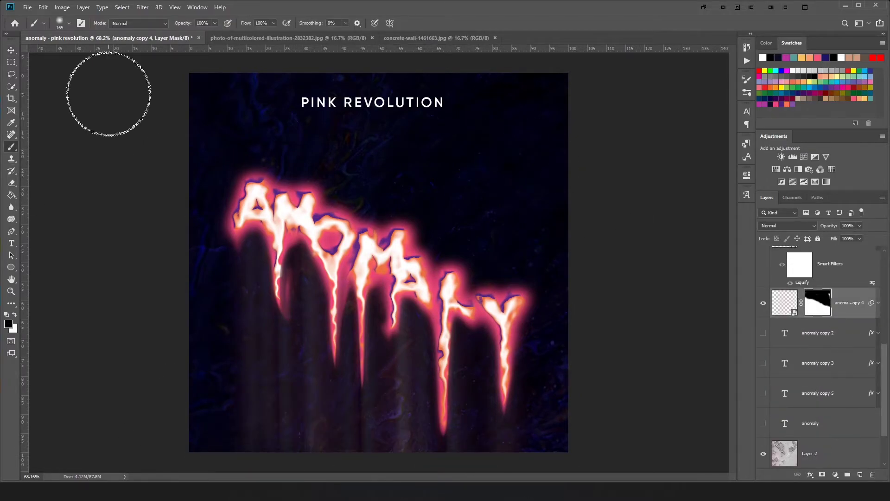
Paint on the mask with a larger brush to hide the lower part of anomaly copy 4.
{"action": "key", "text": "bracketright"}
{"action": "key", "text": "bracketright"}
{"action": "key", "text": "bracketright"}
{"action": "left_click_drag", "start_coordinate": [357, 407], "coordinate": [258, 418]}
{"action": "scroll", "coordinate": [400, 324], "scroll_direction": "down", "scroll_amount": 3}
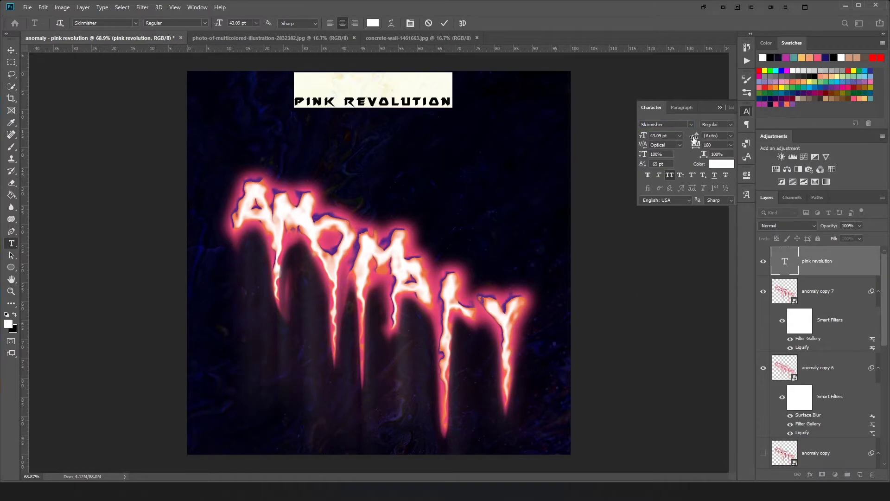
Widen the Skirmisher title's letter tracking to 260 and commit the text.
{"action": "left_click_drag", "start_coordinate": [695, 145], "coordinate": [699, 146]}
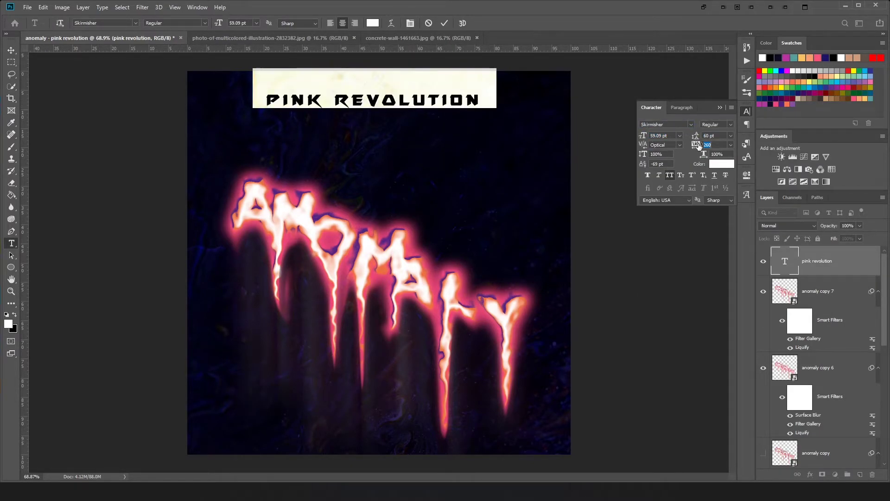
{"action": "key", "text": "ctrl+Return"}
{"action": "key", "text": "v"}
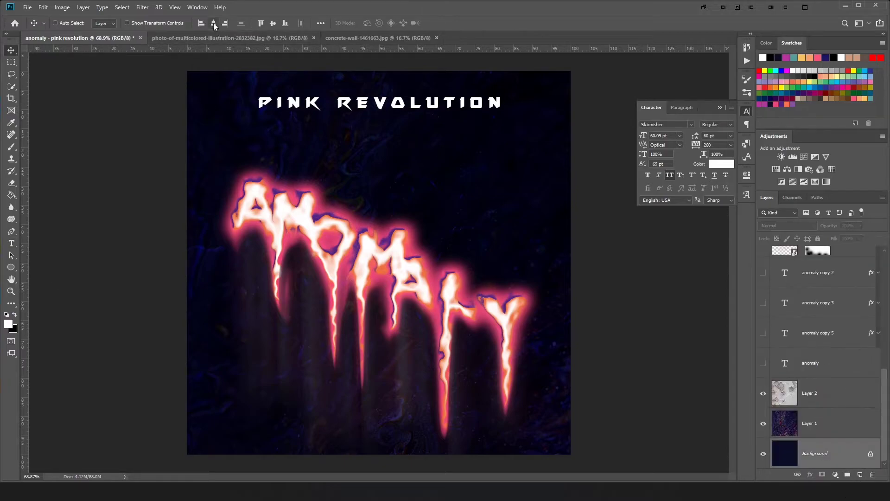
Save the document as a PSD and stamp all visible layers into a merged layer for Camera Raw.
{"action": "key", "text": "ctrl+shift+s"}
{"action": "key", "text": "Return"}
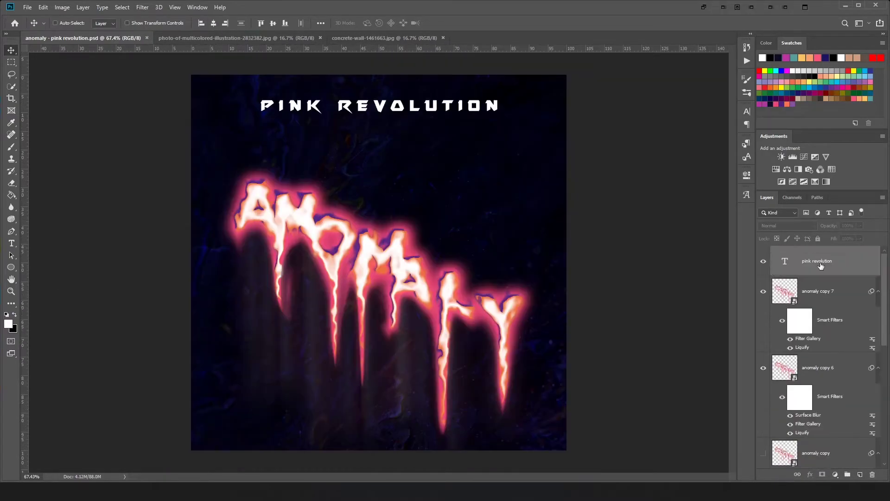
{"action": "key", "text": "ctrl+alt+shift+e"}
{"action": "key", "text": "ctrl+shift+a"}
In Basic, lower highlights, raise blacks to +11, texture to +29, and nudge saturation.
{"action": "left_click_drag", "start_coordinate": [668, 218], "coordinate": [667, 394]}
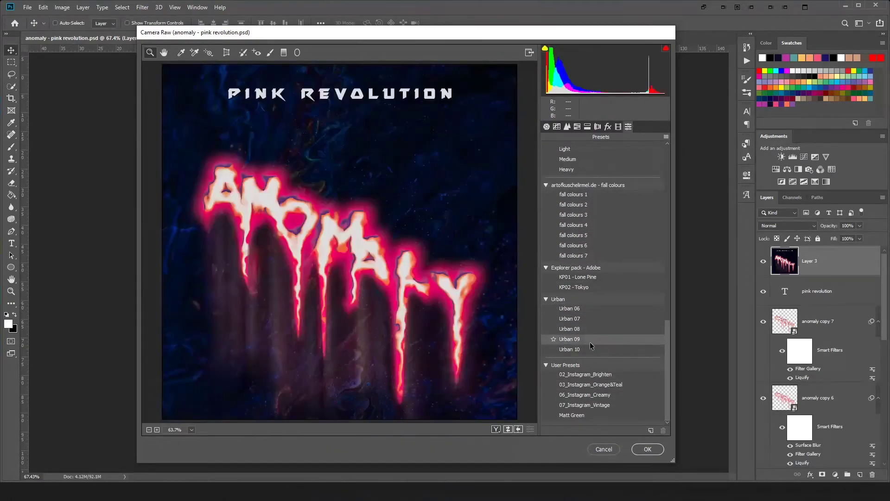
{"action": "scroll", "coordinate": [602, 301], "scroll_direction": "up", "scroll_amount": 10}
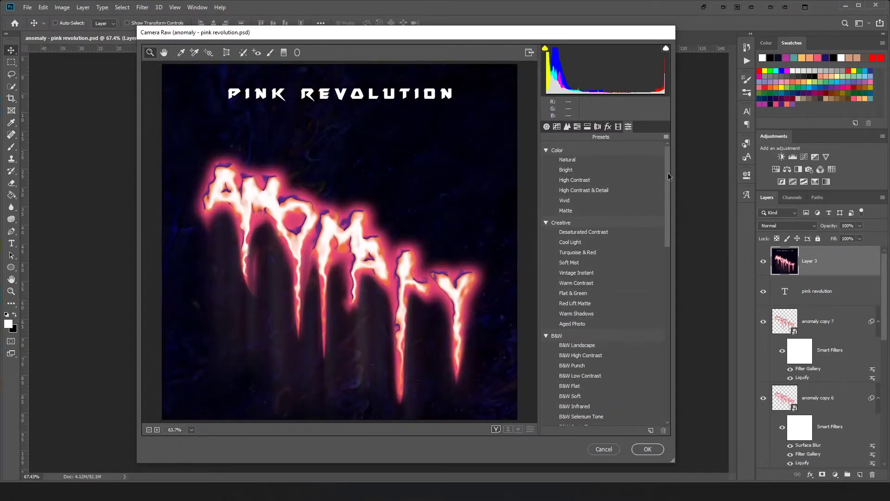
{"action": "left_click_drag", "start_coordinate": [668, 173], "coordinate": [668, 349]}
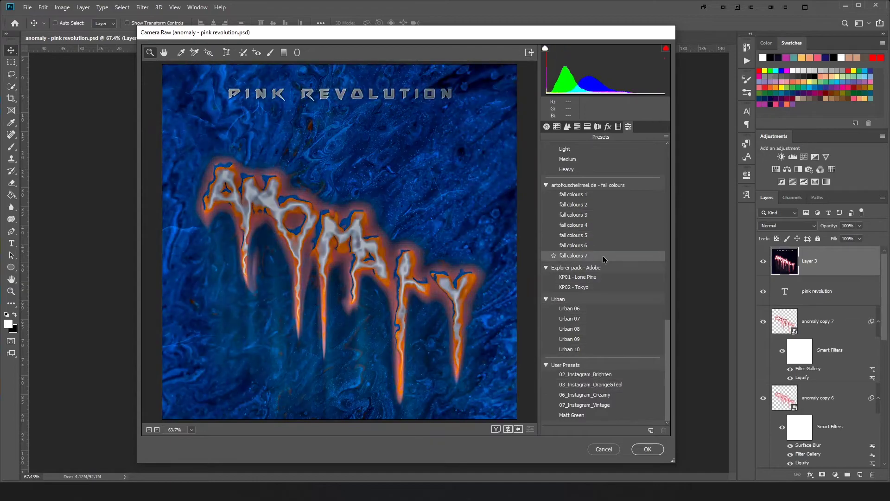
{"action": "left_click", "coordinate": [546, 127]}
{"action": "left_click_drag", "start_coordinate": [592, 275], "coordinate": [594, 276]}
{"action": "left_click_drag", "start_coordinate": [605, 305], "coordinate": [622, 342]}
{"action": "left_click_drag", "start_coordinate": [603, 355], "coordinate": [608, 356]}
{"action": "left_click_drag", "start_coordinate": [605, 406], "coordinate": [608, 406]}
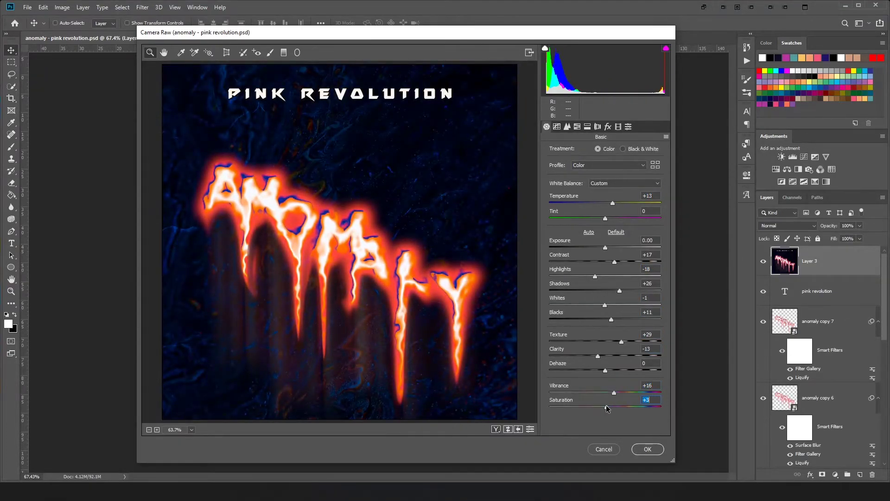
In HSL, lower orange saturation, brighten blues, shift purple and yellow hues, and boost blue saturation.
{"action": "left_click", "coordinate": [557, 127]}
{"action": "left_click", "coordinate": [577, 127]}
{"action": "left_click_drag", "start_coordinate": [600, 204], "coordinate": [587, 204]}
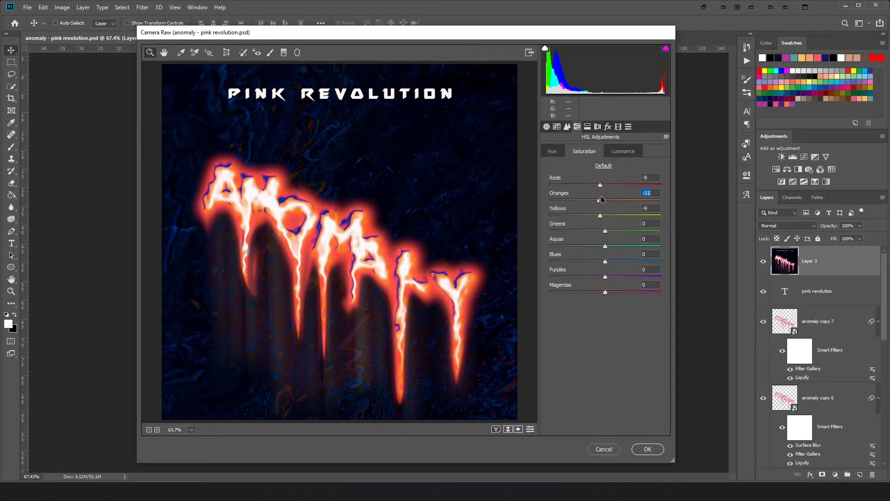
{"action": "left_click", "coordinate": [623, 151]}
{"action": "left_click_drag", "start_coordinate": [605, 261], "coordinate": [666, 261]}
{"action": "left_click", "coordinate": [552, 151]}
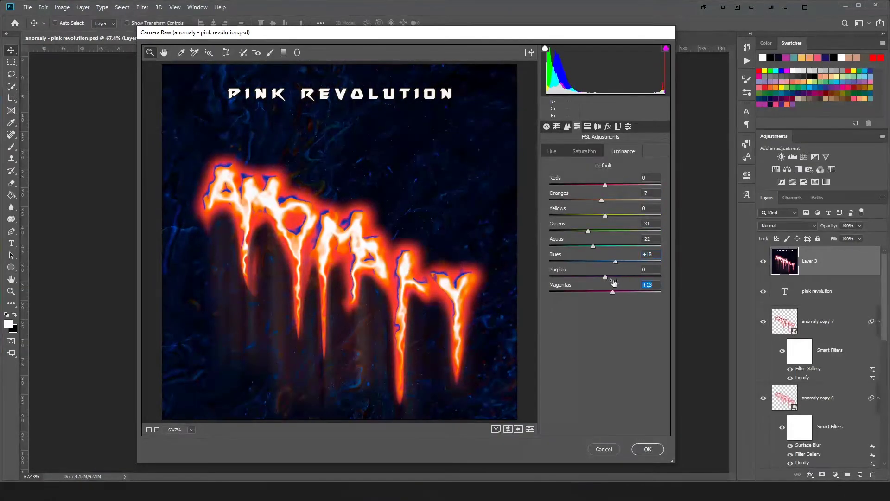
{"action": "left_click_drag", "start_coordinate": [605, 276], "coordinate": [626, 276]}
{"action": "left_click_drag", "start_coordinate": [599, 187], "coordinate": [600, 187]}
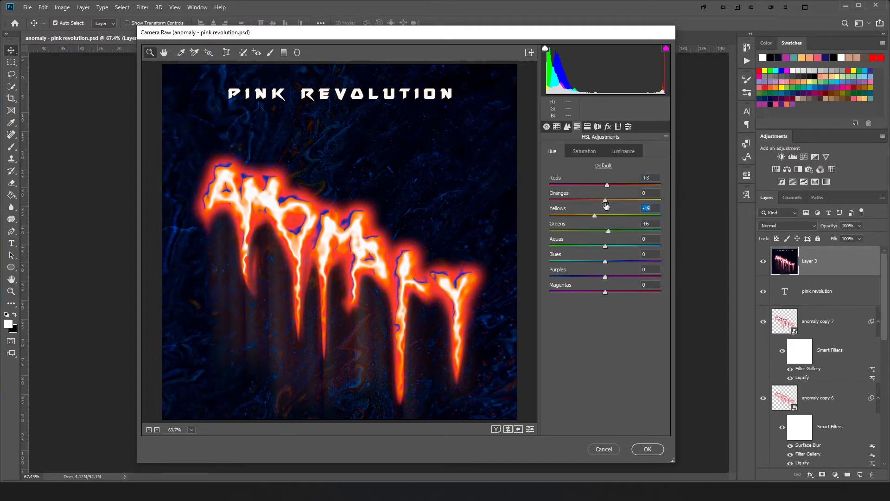
{"action": "left_click", "coordinate": [585, 151]}
{"action": "left_click_drag", "start_coordinate": [605, 261], "coordinate": [633, 261]}
Review the Effects, Detail and Optics panels, apply the Camera Raw grade, and save the document.
{"action": "left_click", "coordinate": [608, 126]}
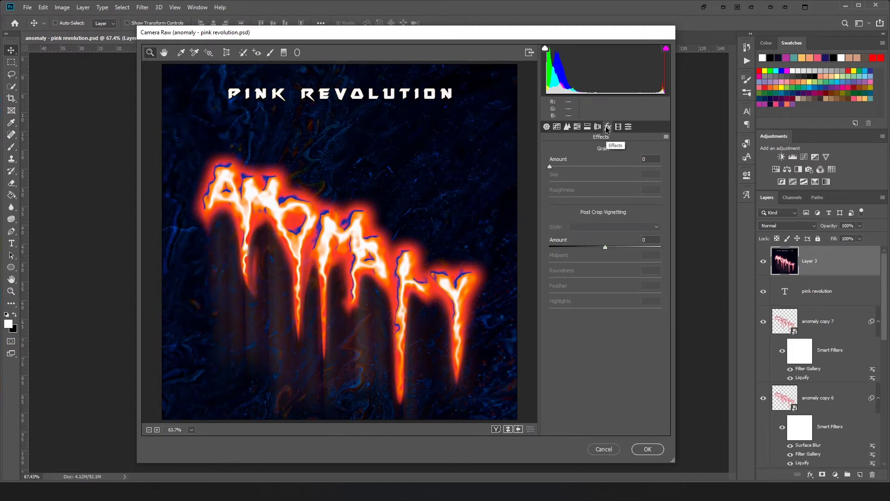
{"action": "left_click", "coordinate": [628, 126]}
{"action": "left_click", "coordinate": [567, 127]}
{"action": "left_click", "coordinate": [598, 127]}
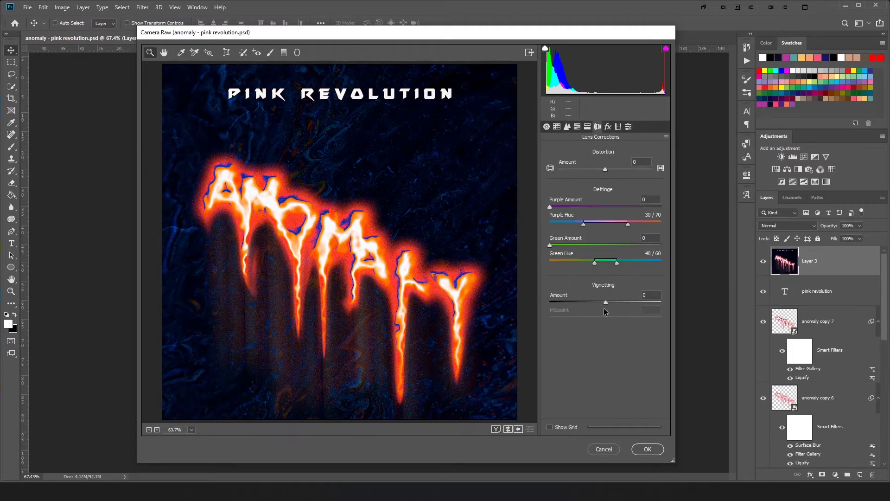
{"action": "left_click", "coordinate": [550, 428]}
{"action": "key", "text": "Return"}
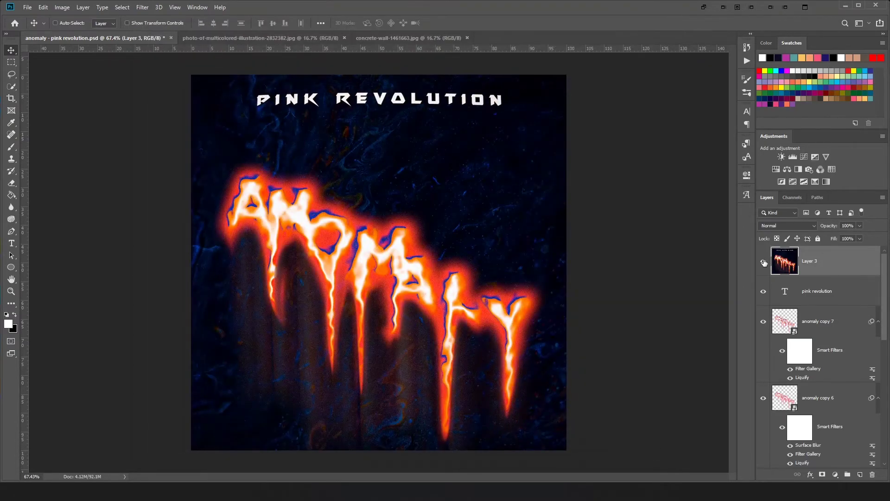
{"action": "key", "text": "ctrl+s"}
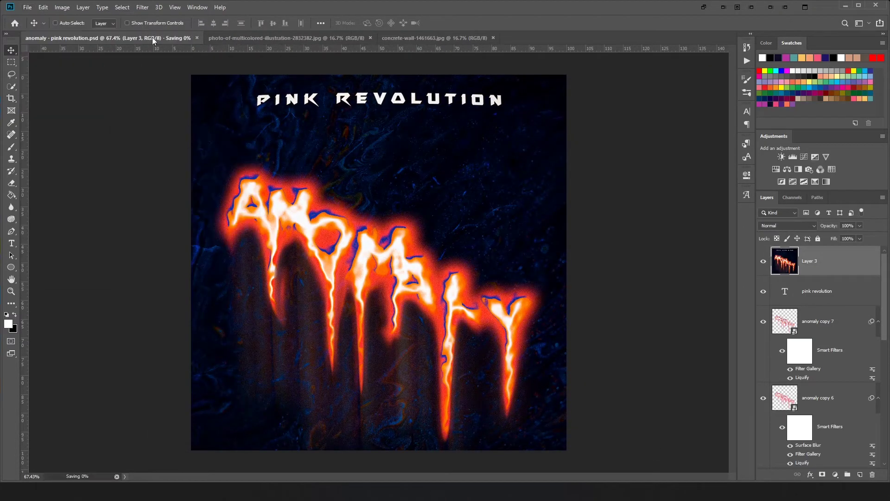
{"action": "key", "text": "ctrl+alt+shift+s"}
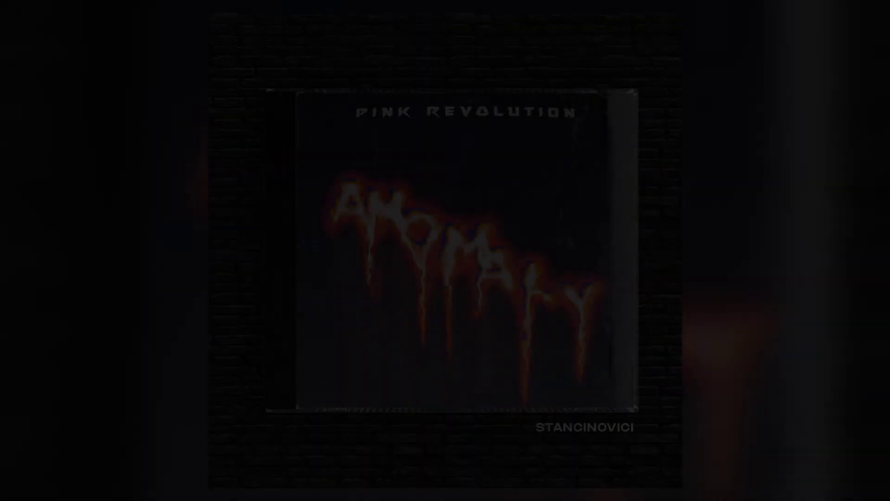